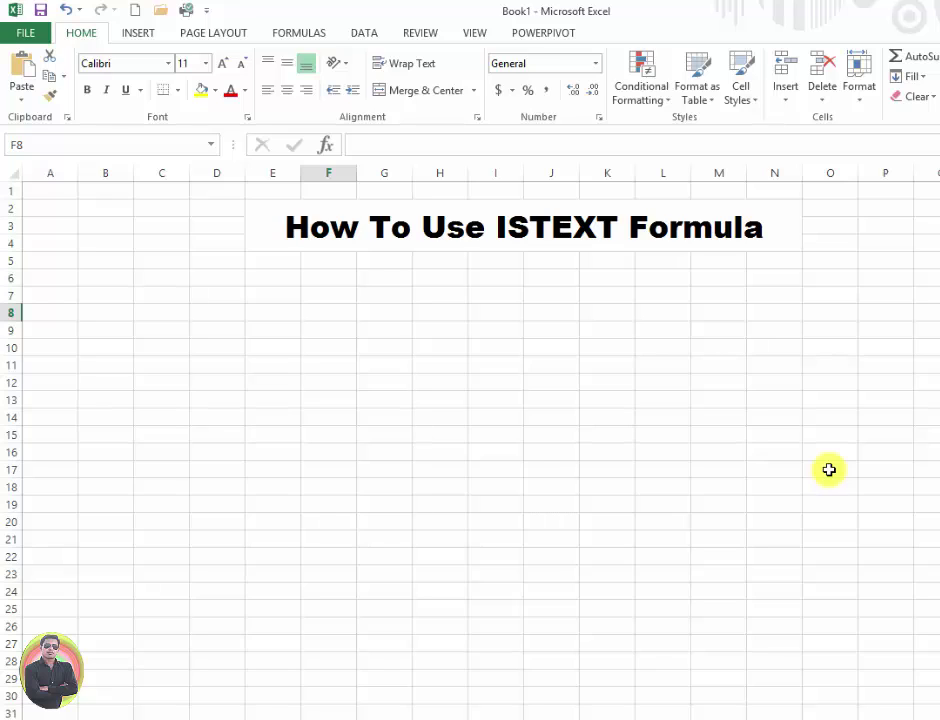
- Enter a first name, 20, 3HHH and the date 29-Jul-2015 into F8:F11
type("Da")
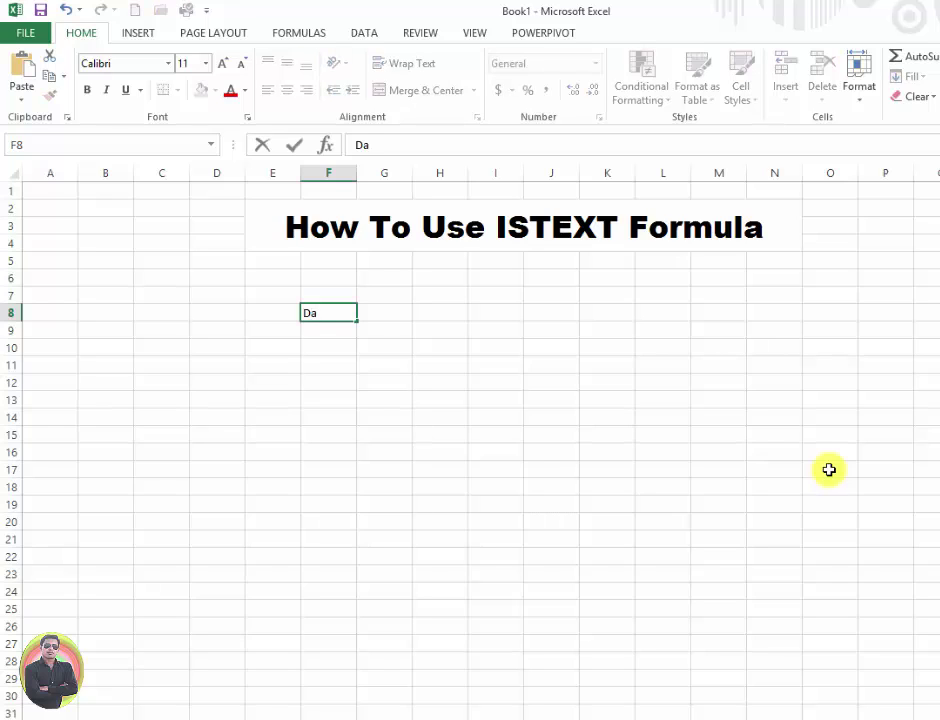
type("vid")
key("Return")
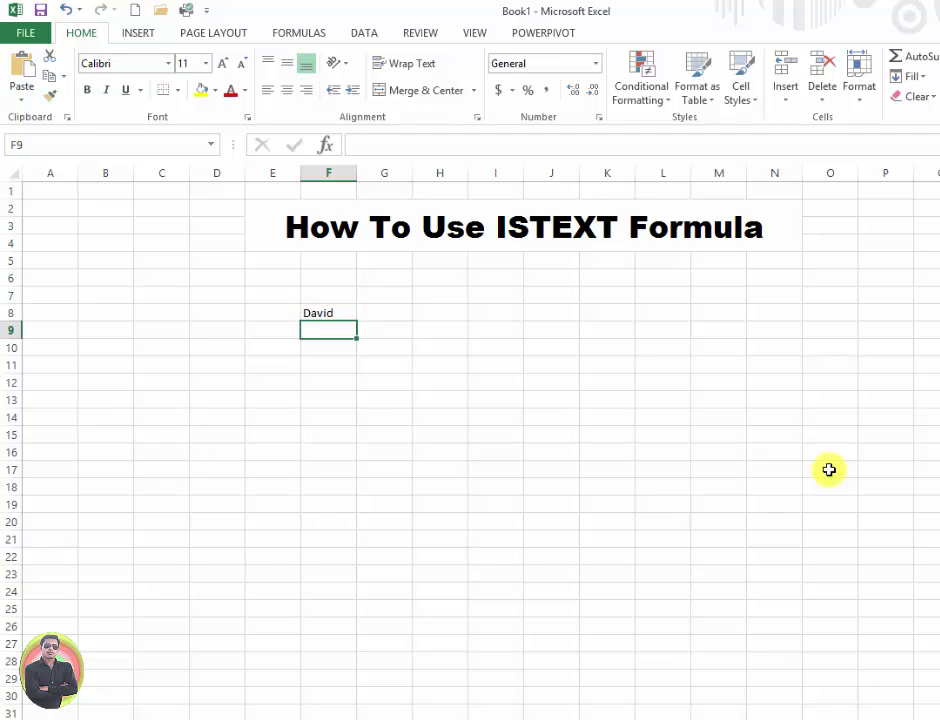
type("20")
key("Return")
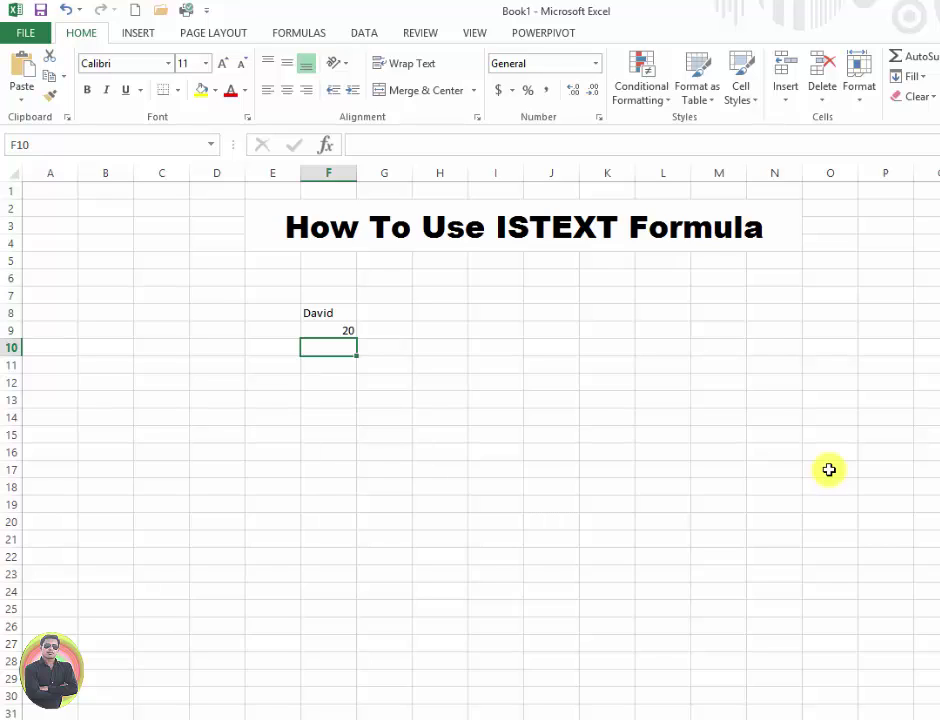
type("3HHH")
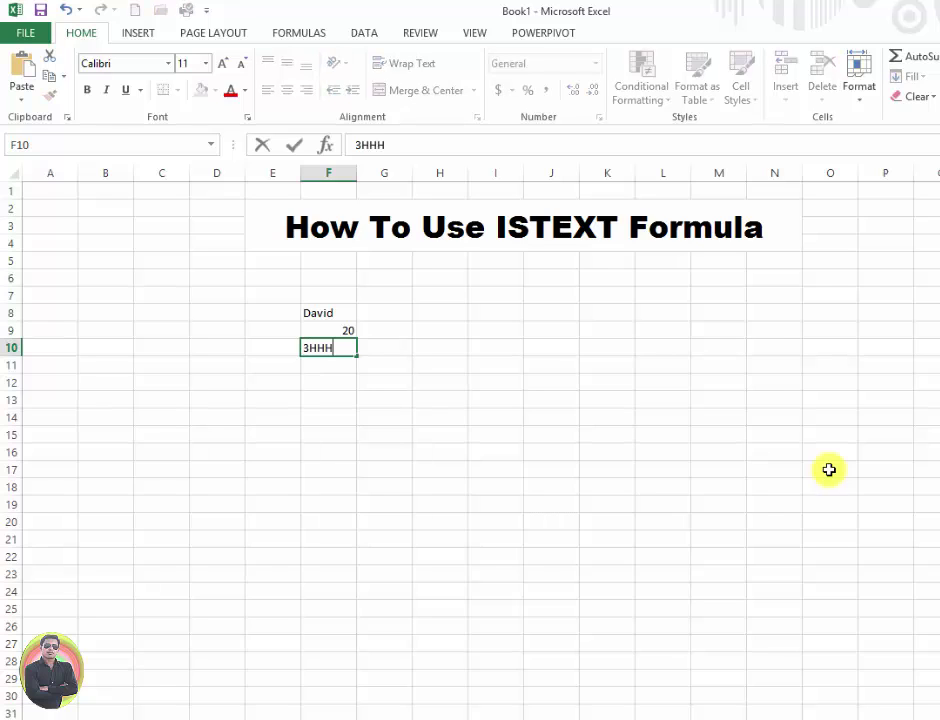
key("Return")
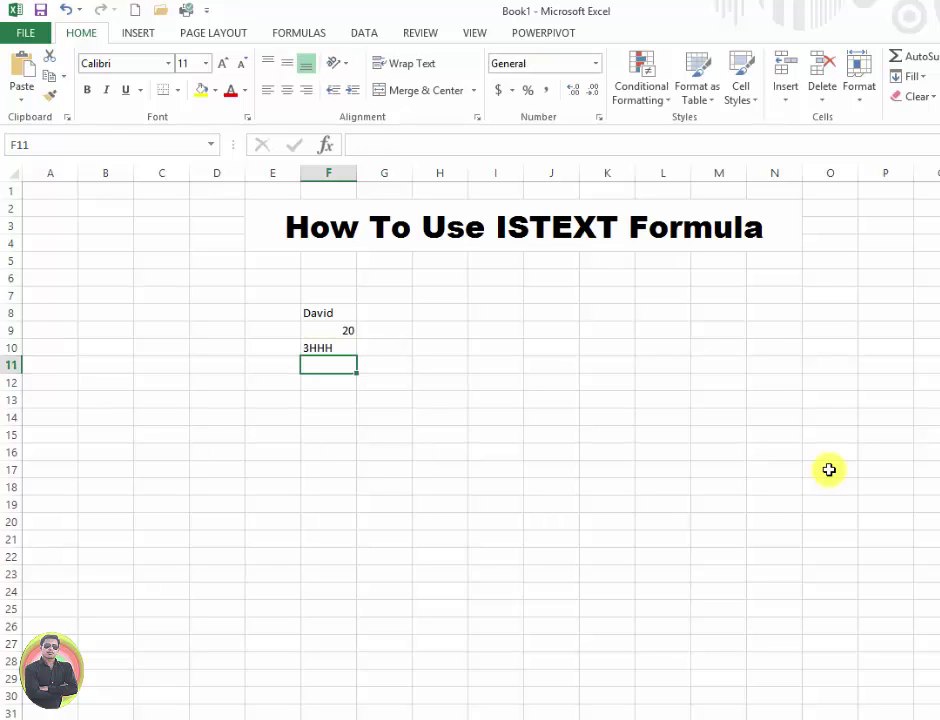
type("20")
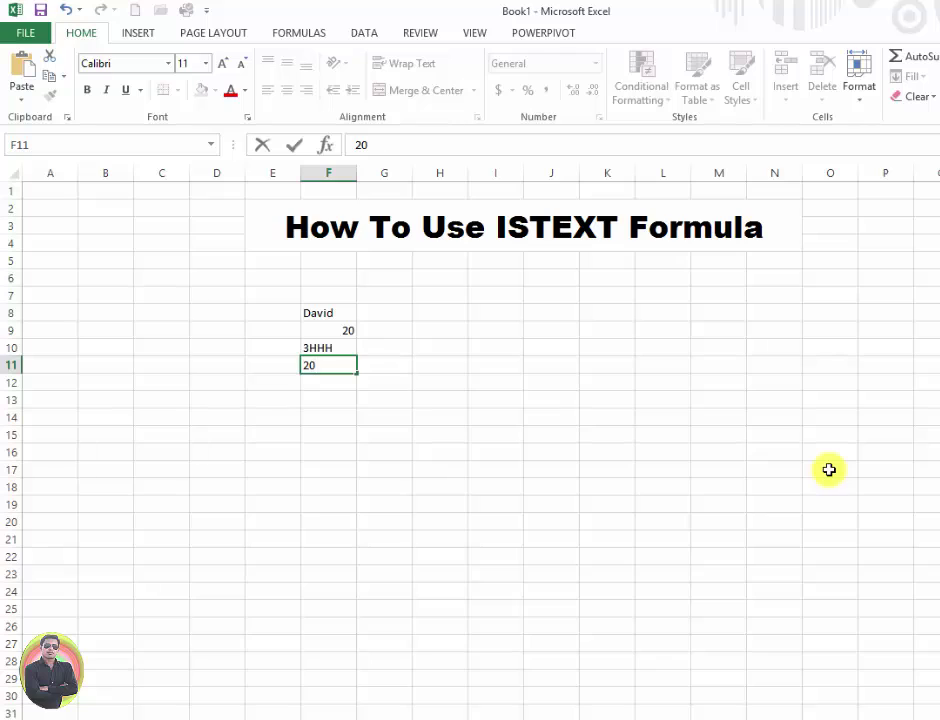
key("BackSpace")
key("BackSpace")
type("29")
type("-")
key("BackSpace")
type("/")
key("BackSpace")
type("-")
type("S")
key("BackSpace")
type("JUL")
type("-2015")
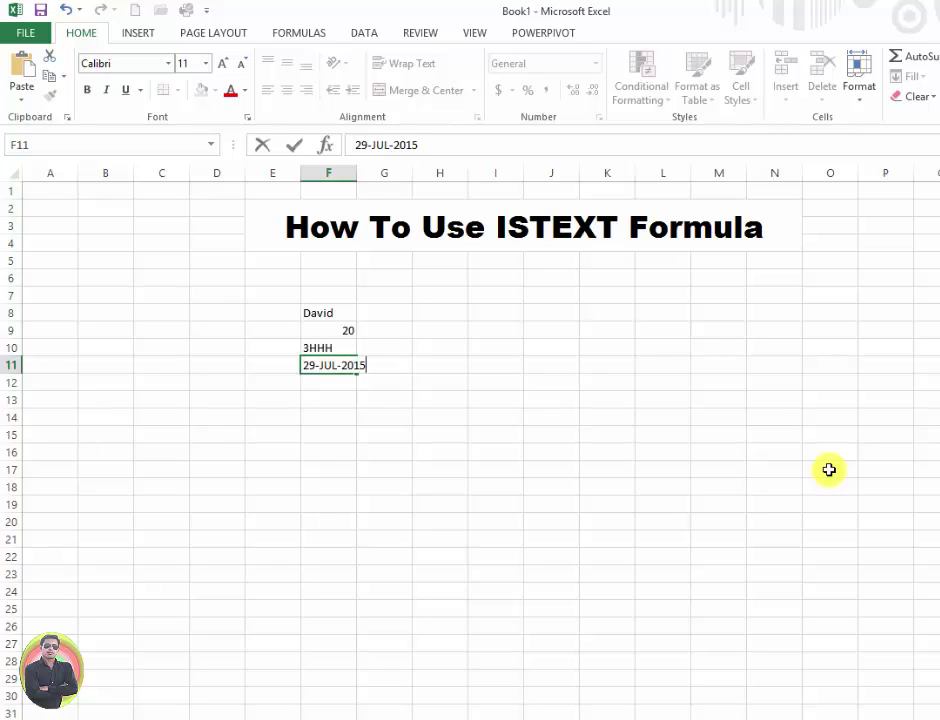
key("Return")
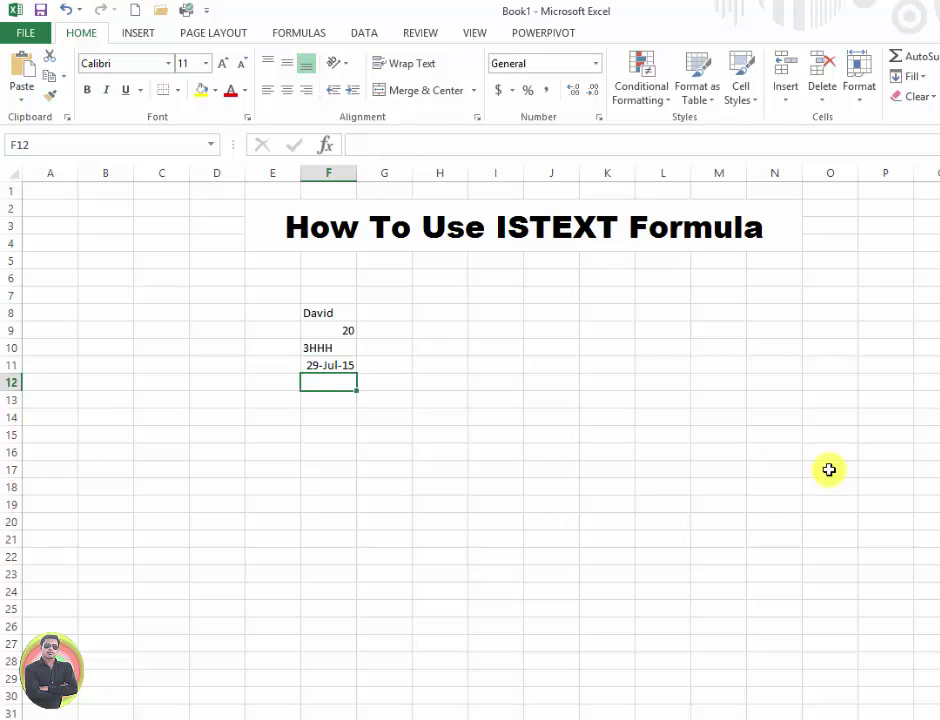
- Enter NSJ, 6, a dash and & into F12:F15
type("NS")
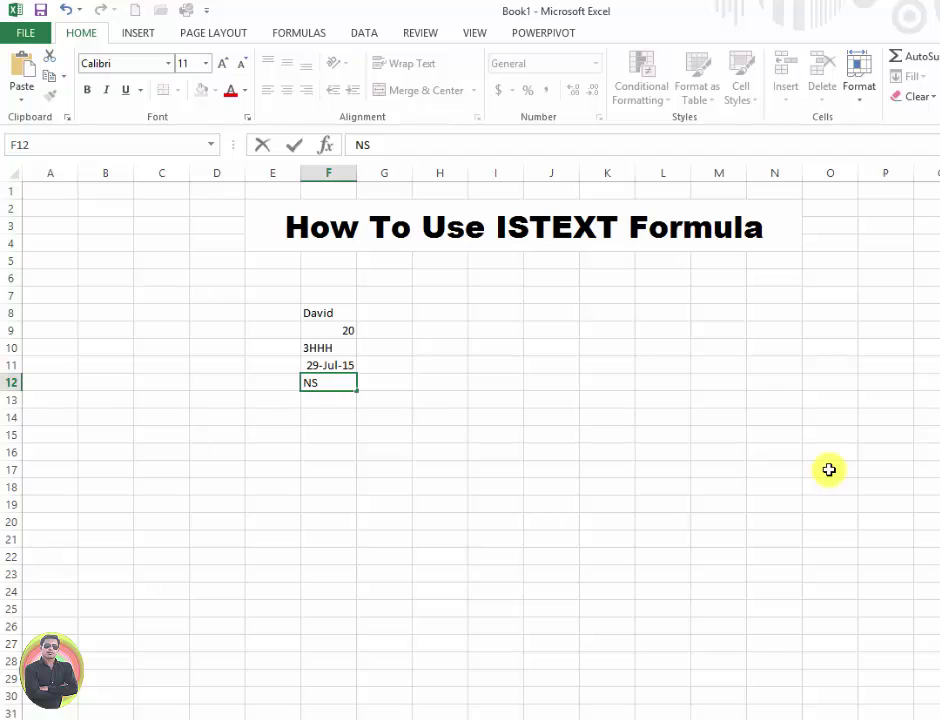
type("J")
key("Return")
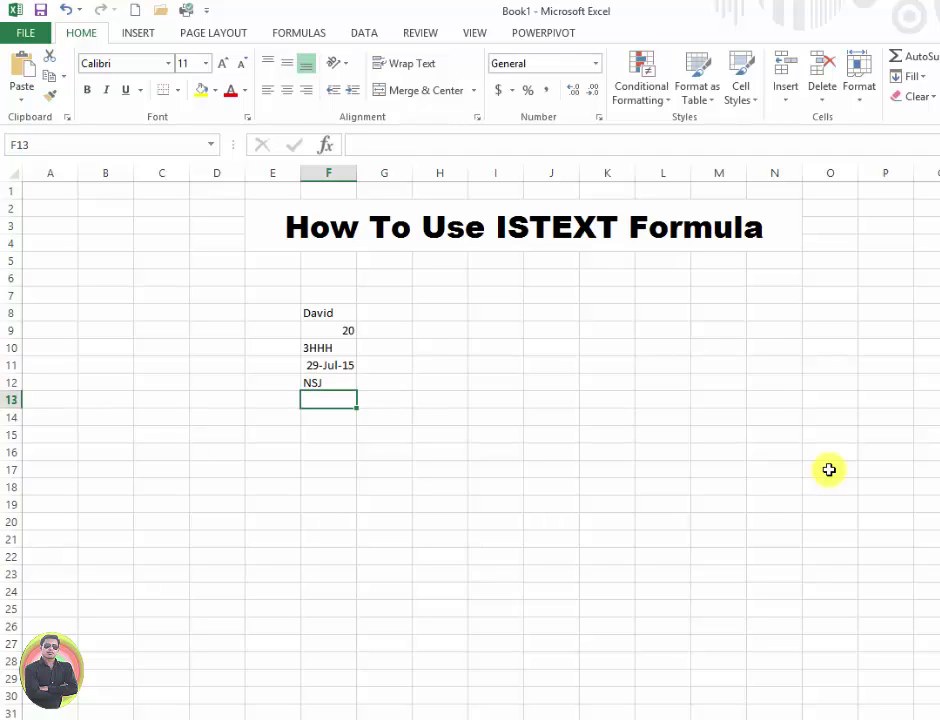
type("6")
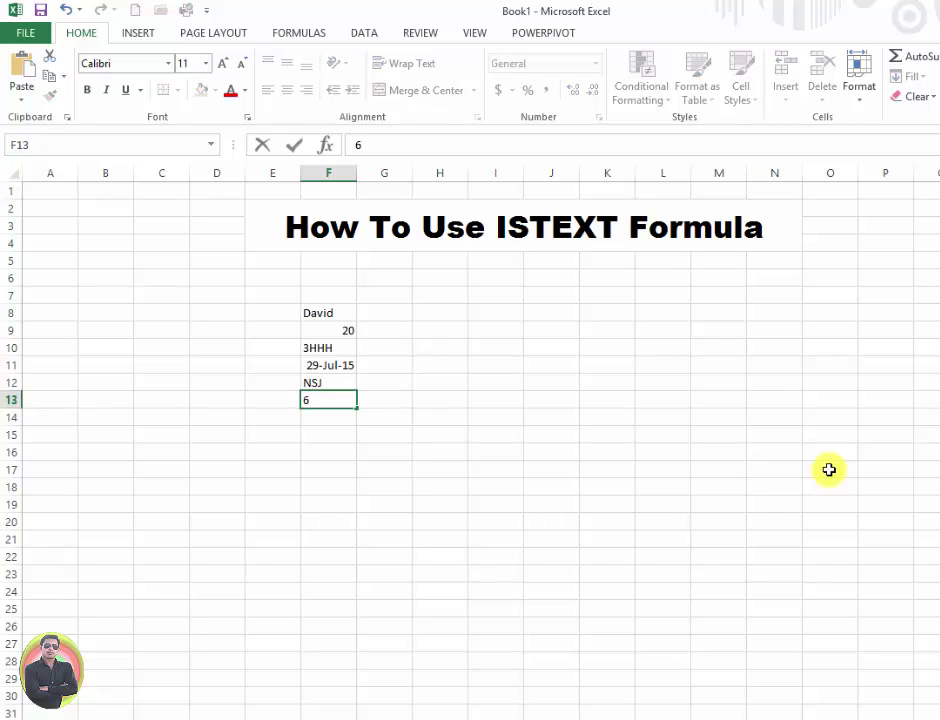
key("Return")
type("-")
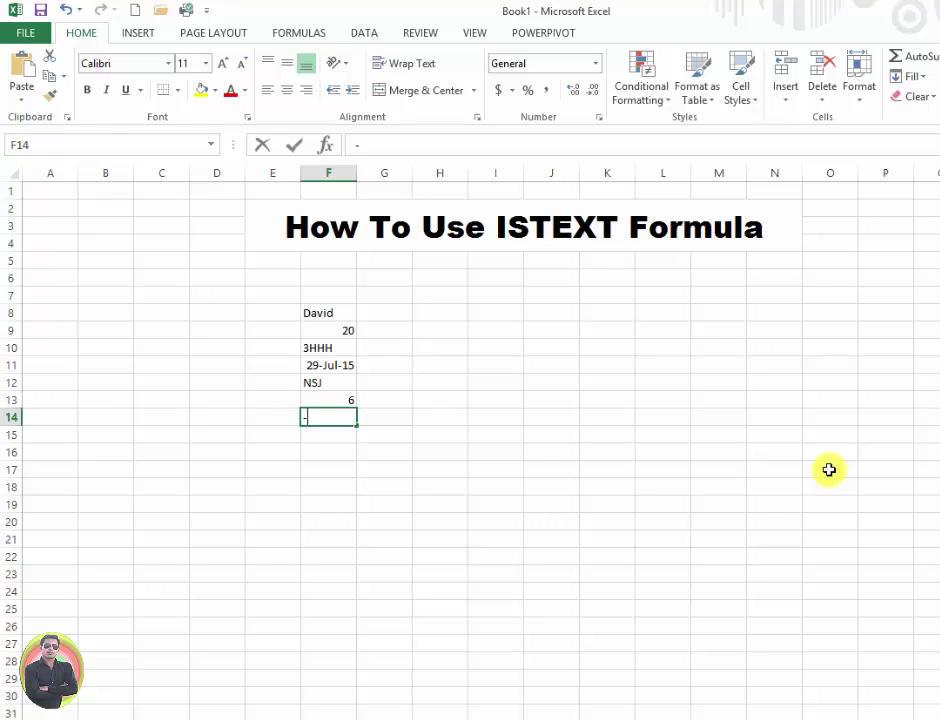
key("Return")
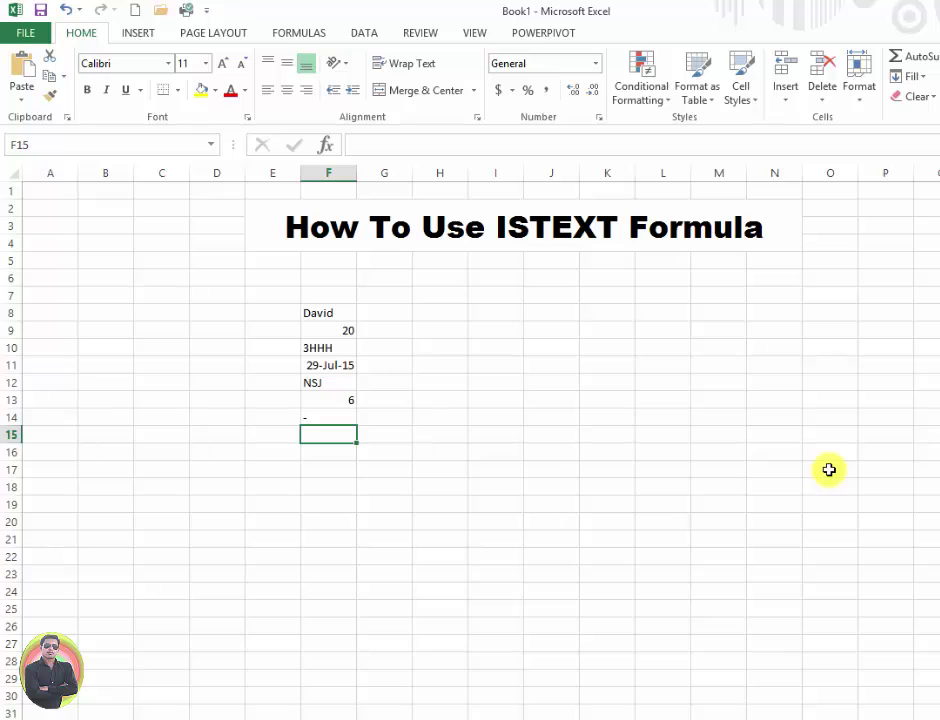
type("&")
key("Return")
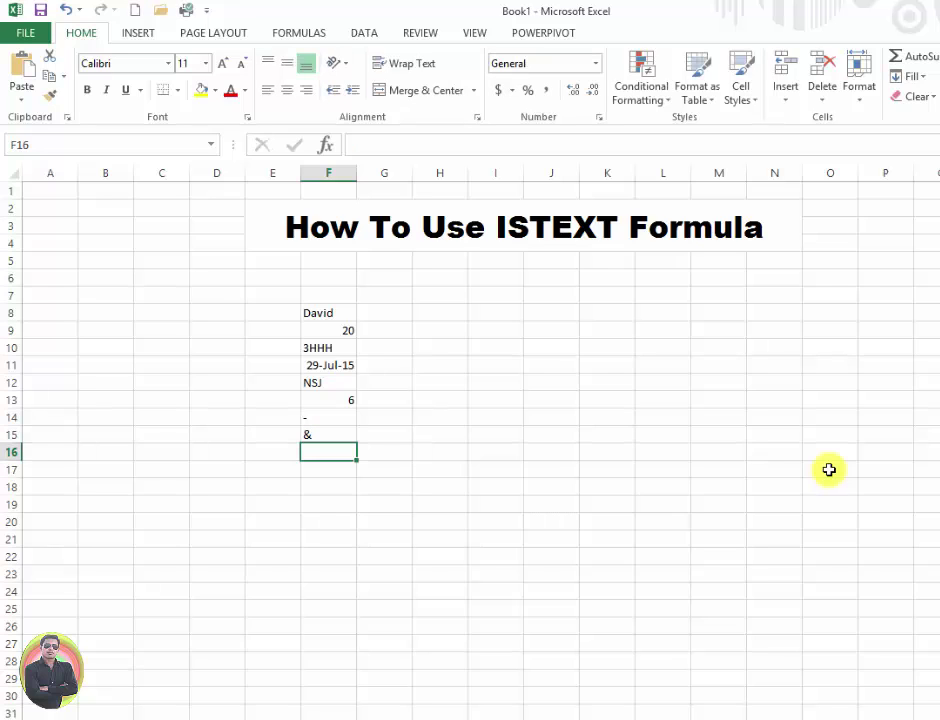
- Centre the sample values in F8:F15
mouse_move(356, 194)
left_mouse_down()
mouse_move(384, 196)
mouse_move(379, 172)
left_mouse_up()
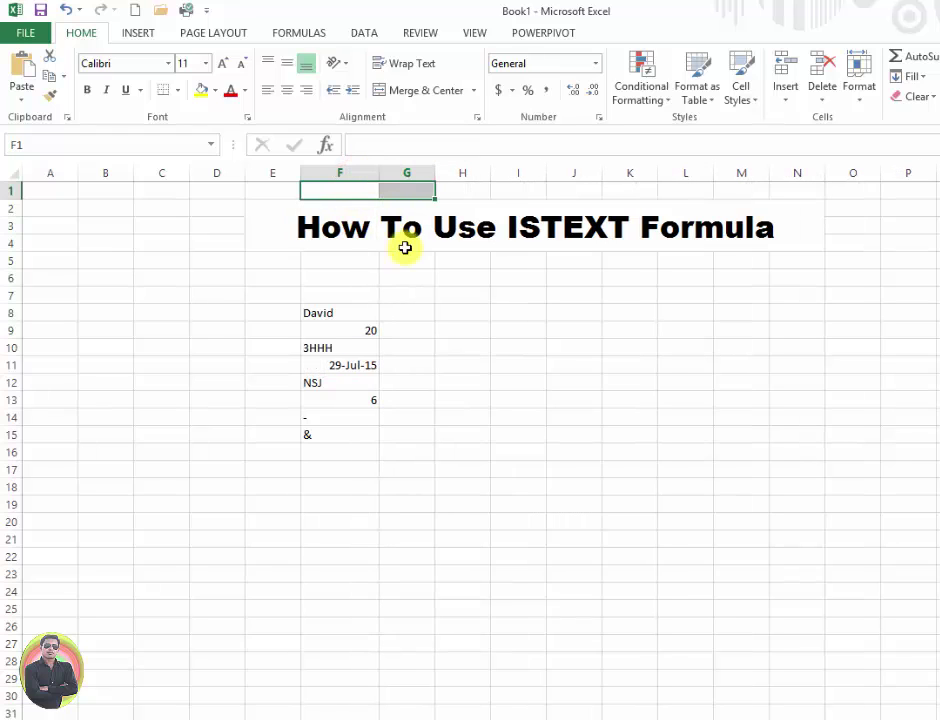
left_click_drag(327, 306, 335, 434)
left_click(287, 90)
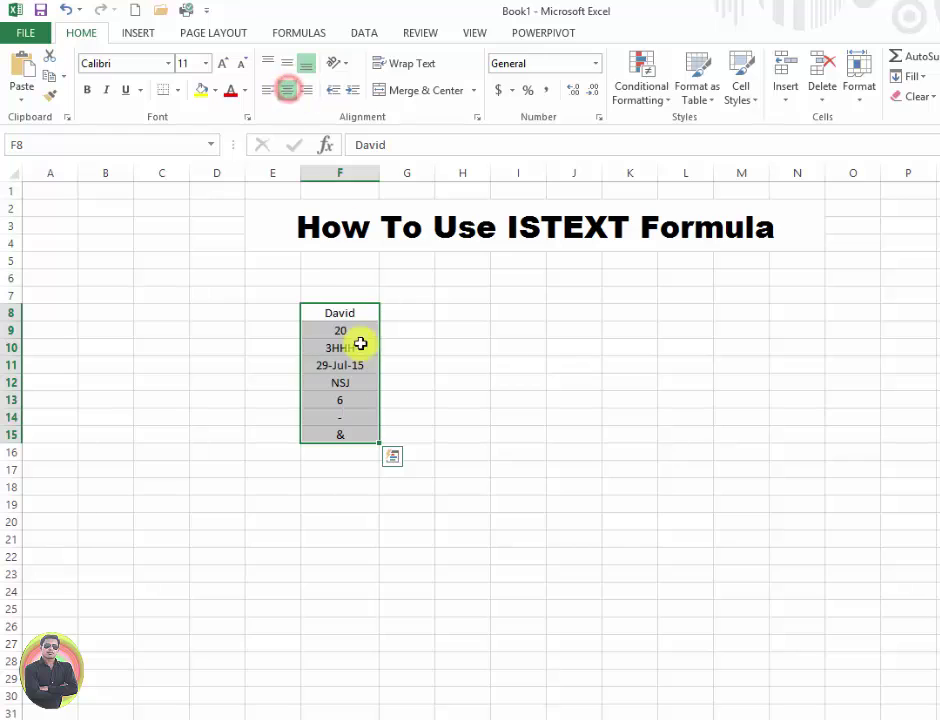
left_click(356, 365)
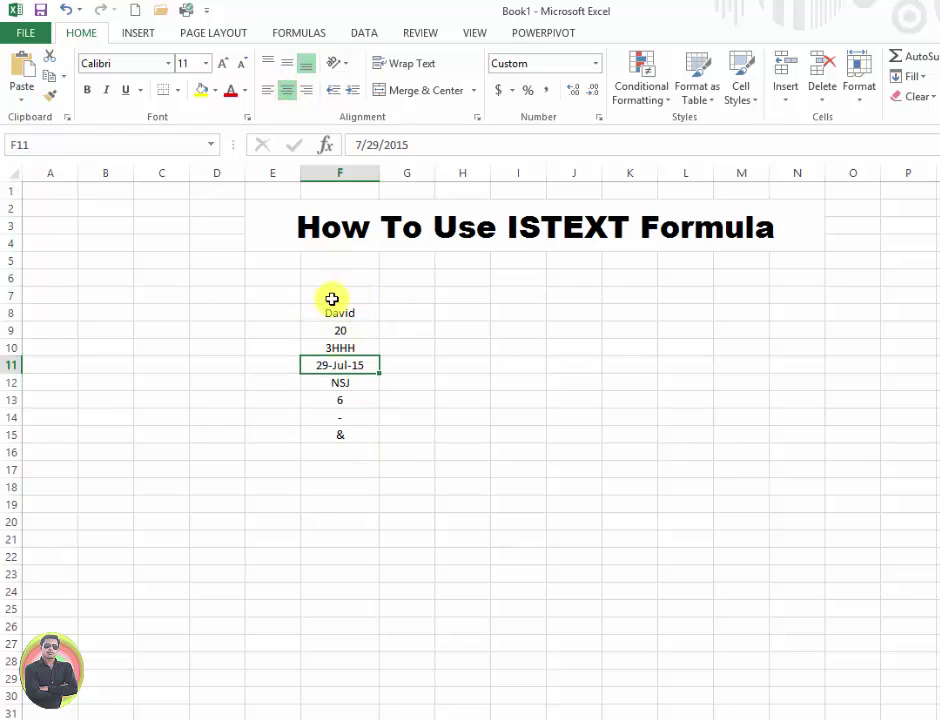
- Give F8:F15 a gold fill colour
left_click_drag(338, 310, 336, 431)
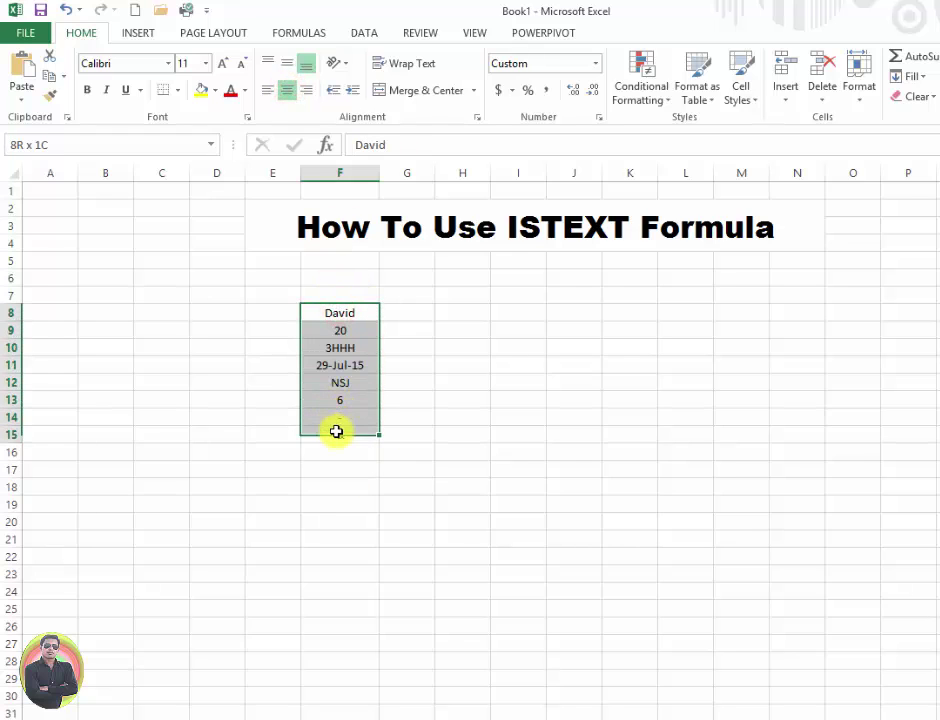
left_click(214, 89)
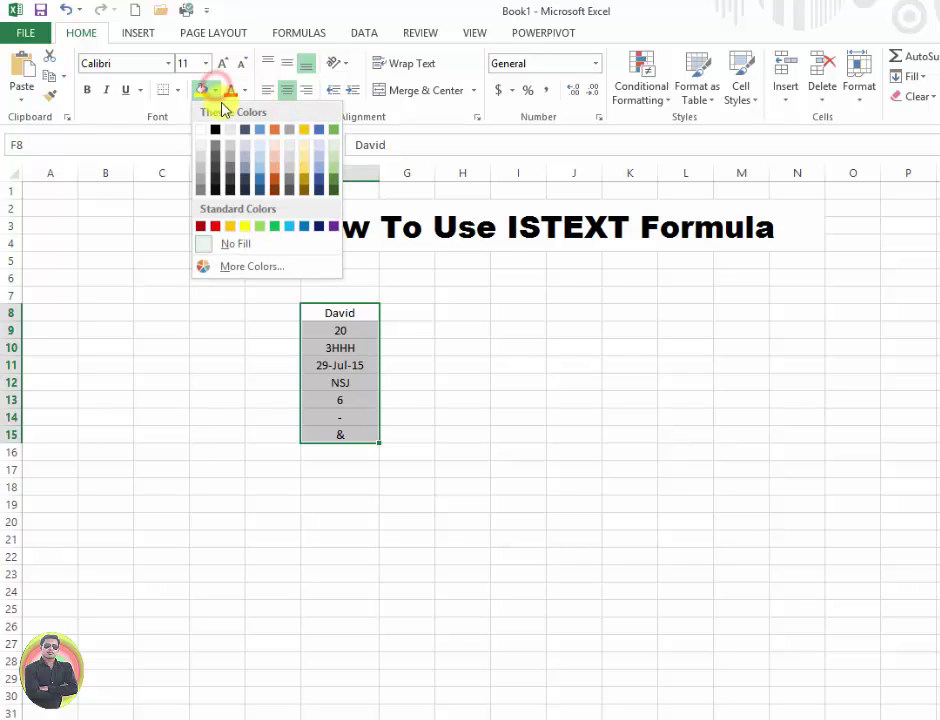
left_click(304, 174)
- Widen column G to make room for the formula results
left_click_drag(379, 312, 402, 298)
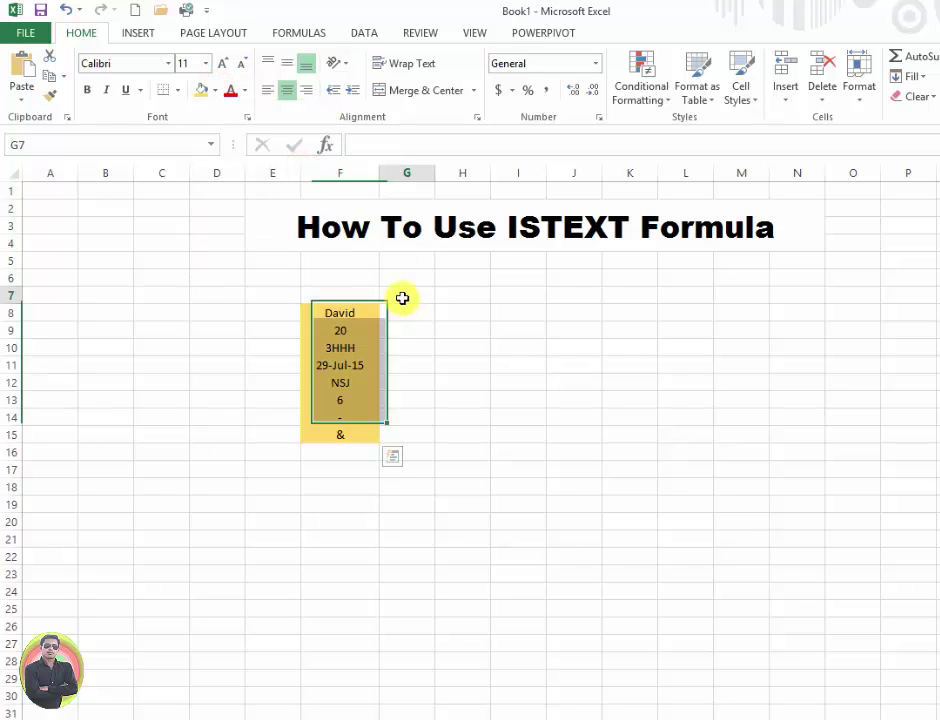
left_click(399, 294)
left_click(409, 319)
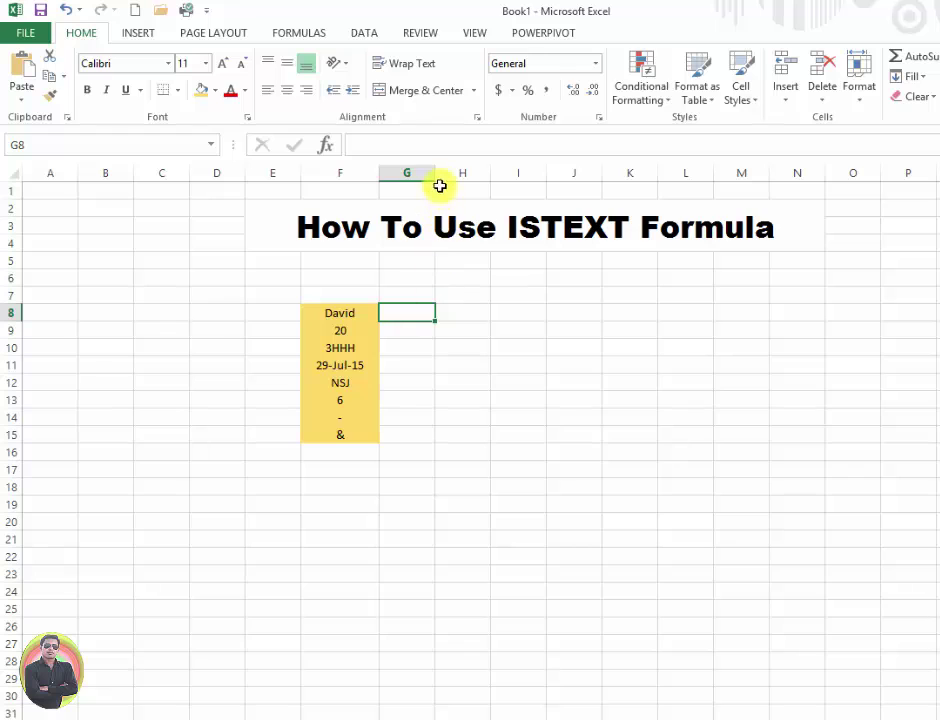
left_click_drag(436, 173, 477, 173)
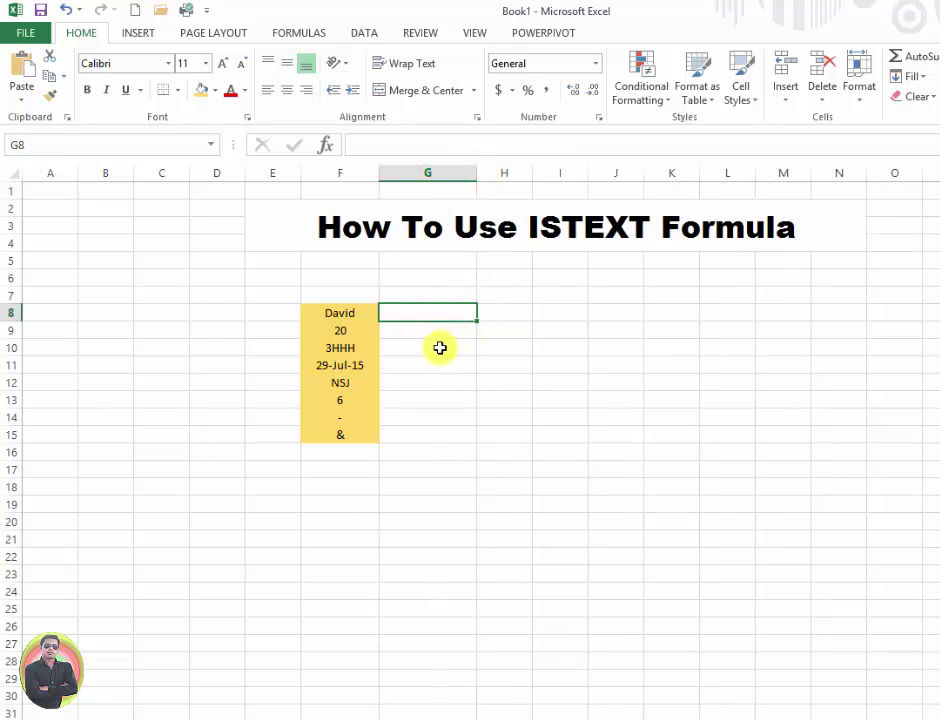
left_click(418, 329)
left_click(419, 313)
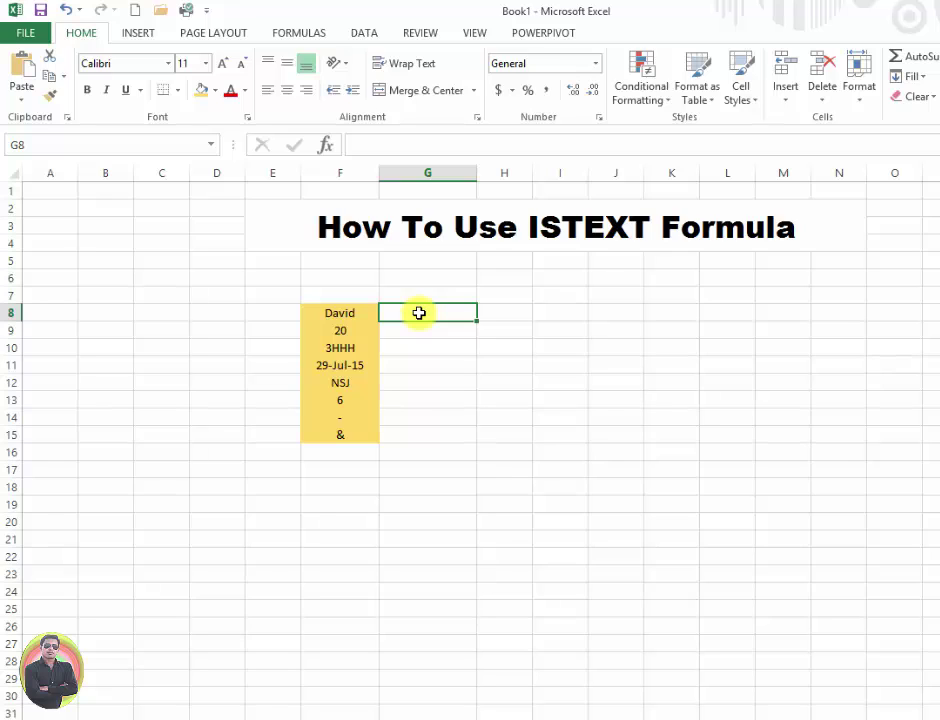
- Enter =ISTEXT(F8) in G8 to test the name, returning TRUE
type("=")
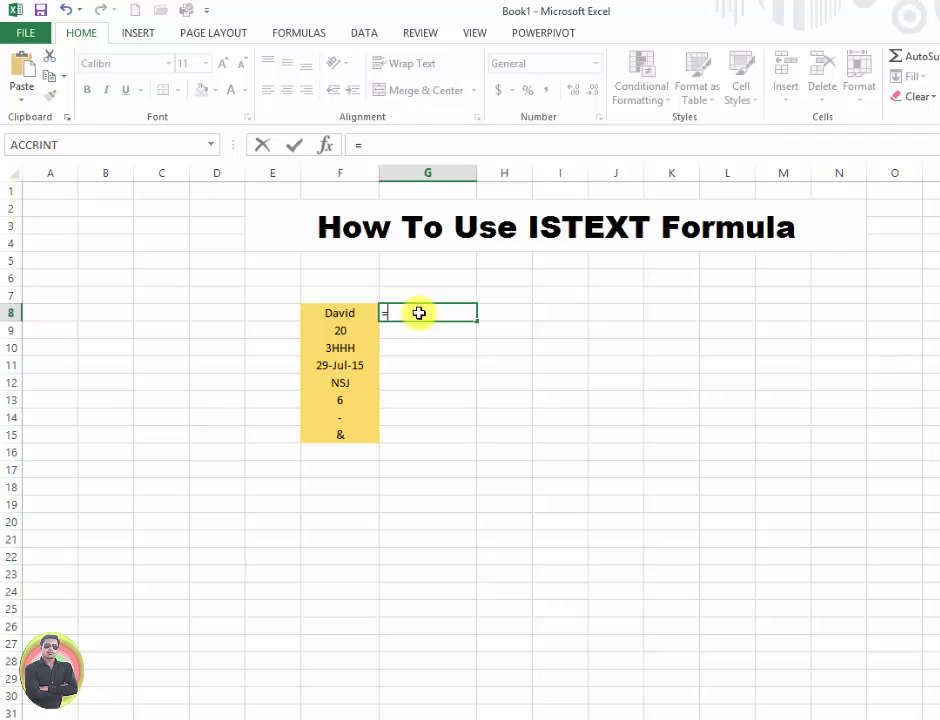
type("I")
type("S")
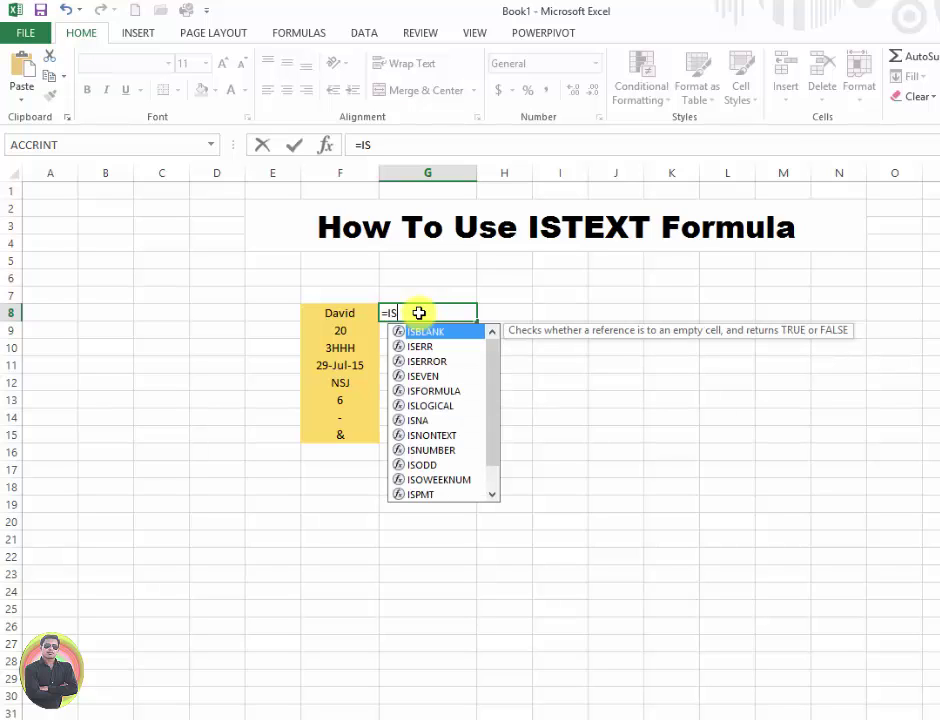
type("T")
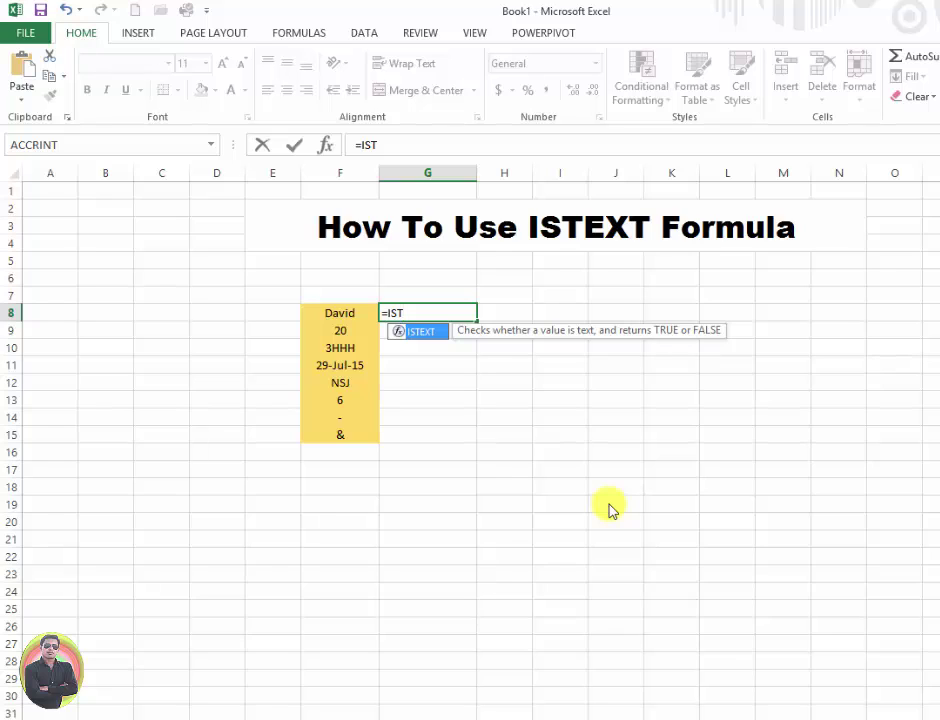
key("Tab")
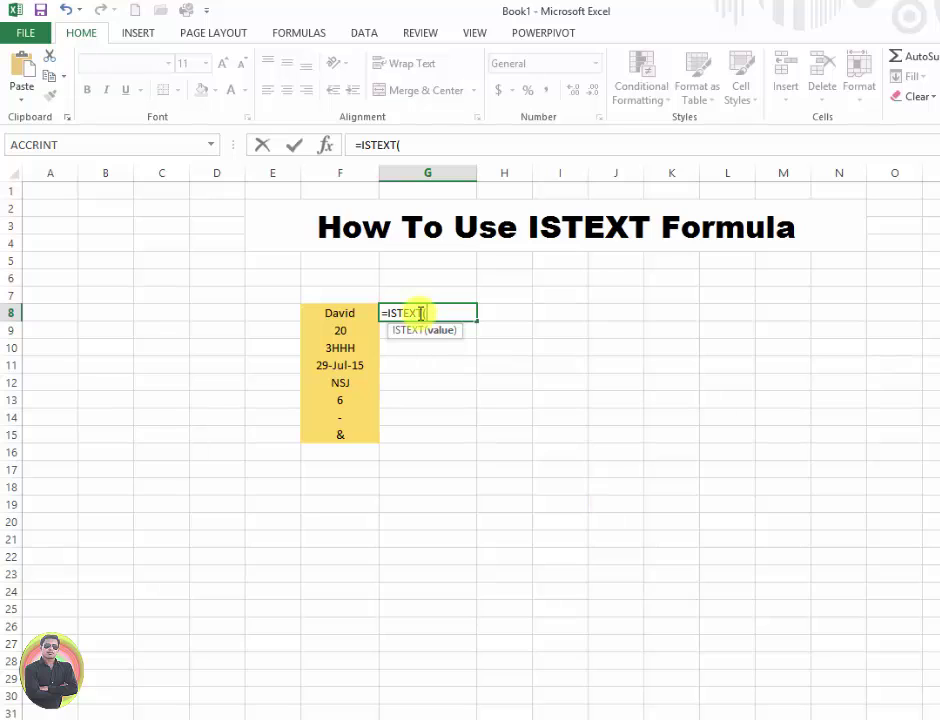
left_click(339, 313)
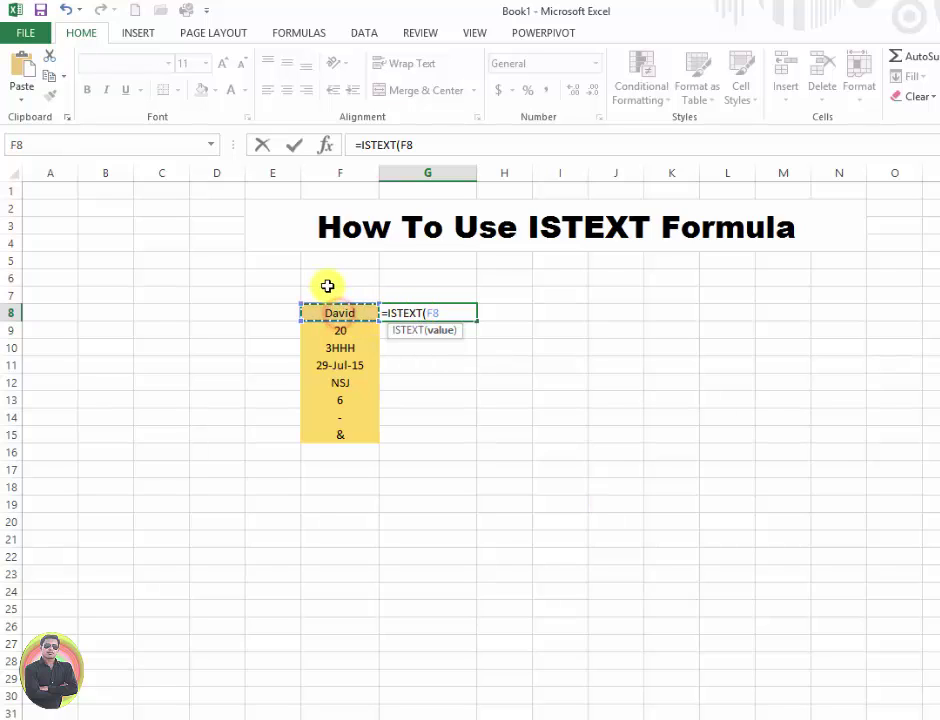
type(")")
key("Return")
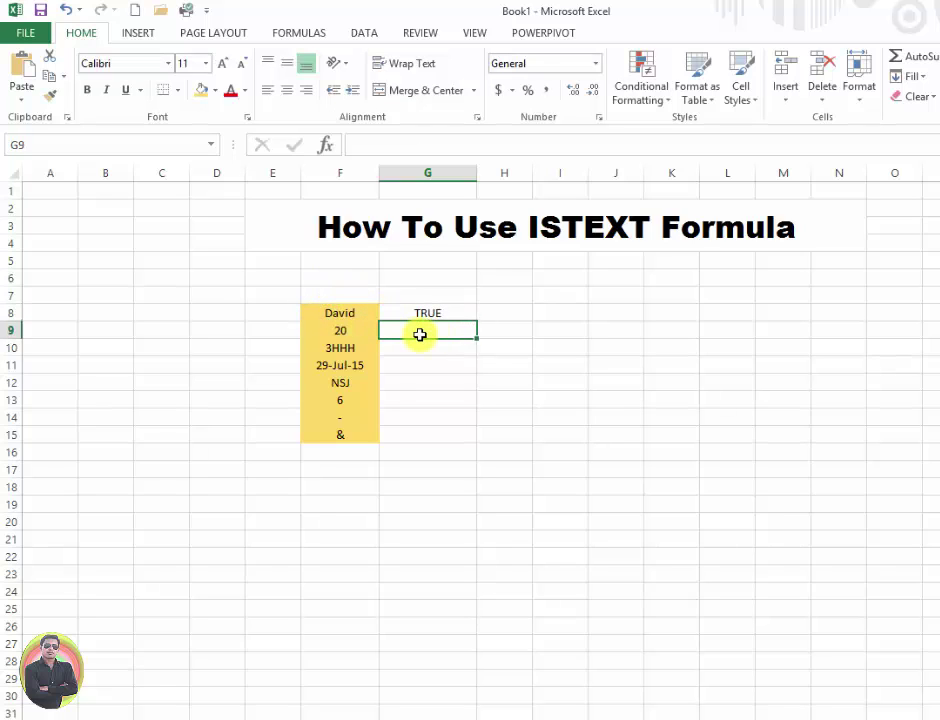
- Enter =ISTEXT(F9) in G9 to test the 20, returning FALSE
type("=")
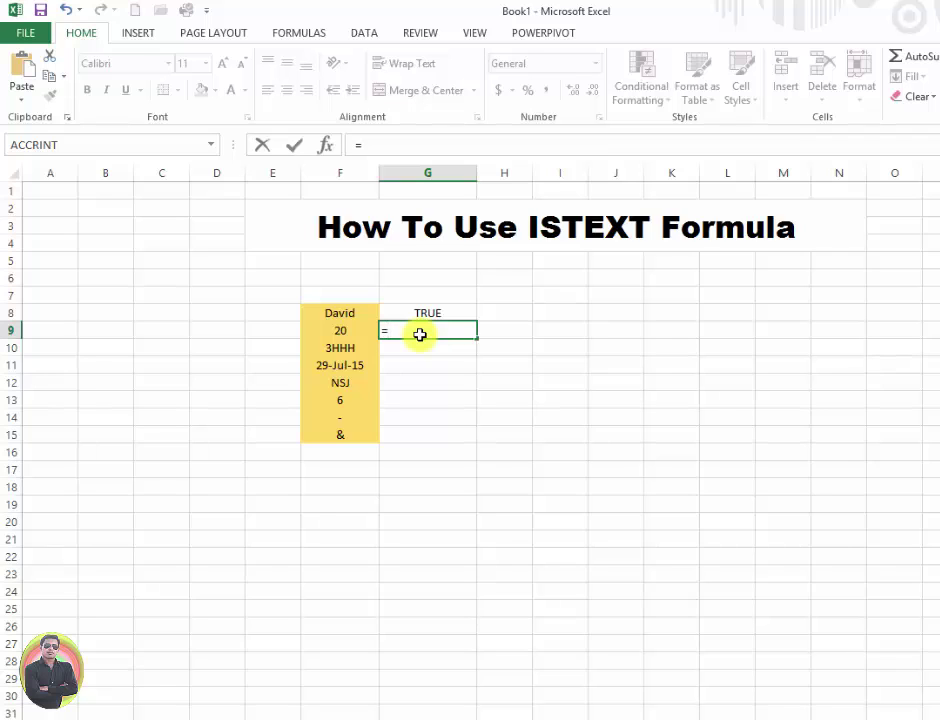
type("IS")
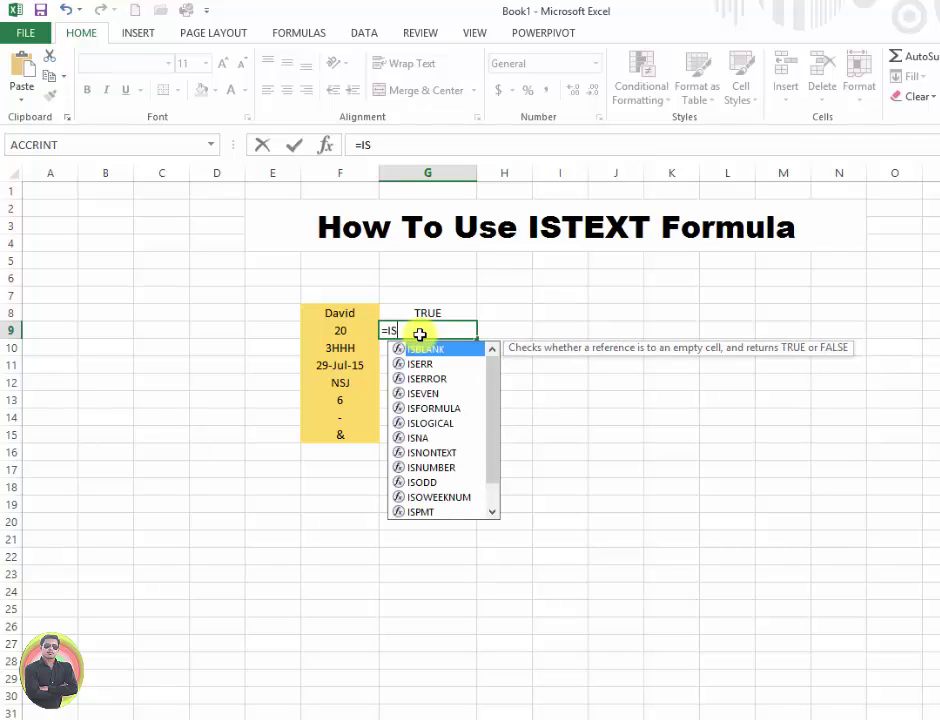
type("TE")
key("Tab")
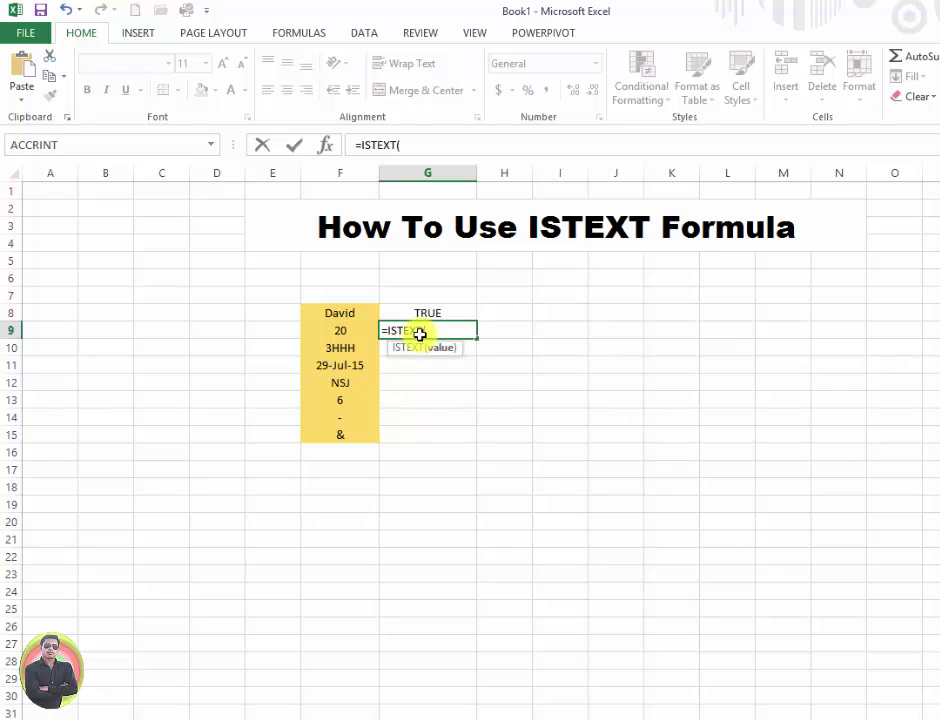
key("Up")
key("Left")
key("Left")
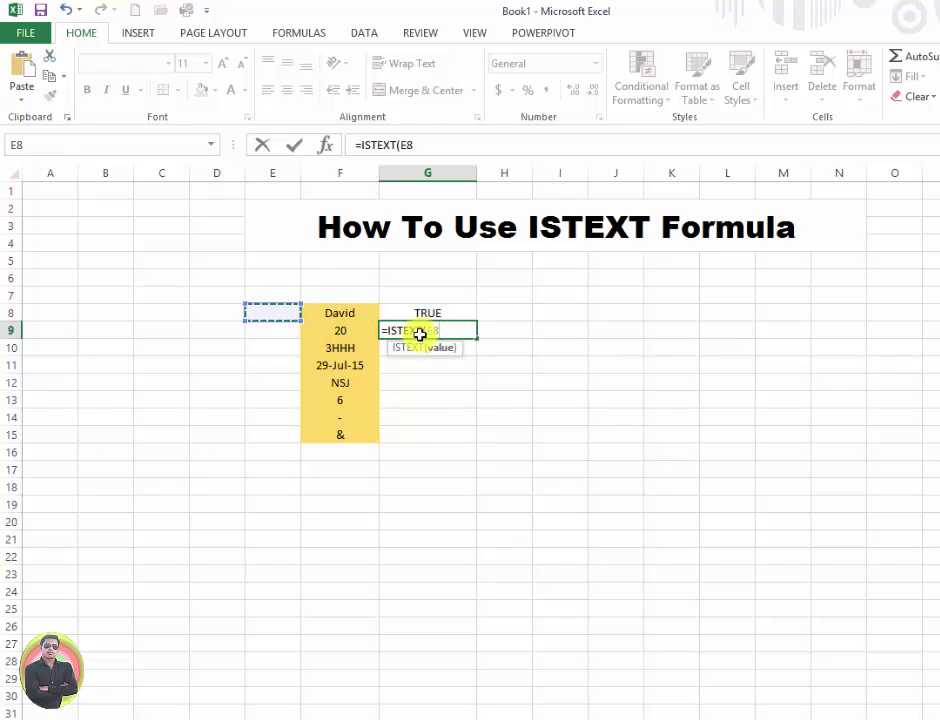
key("Down")
key("Right")
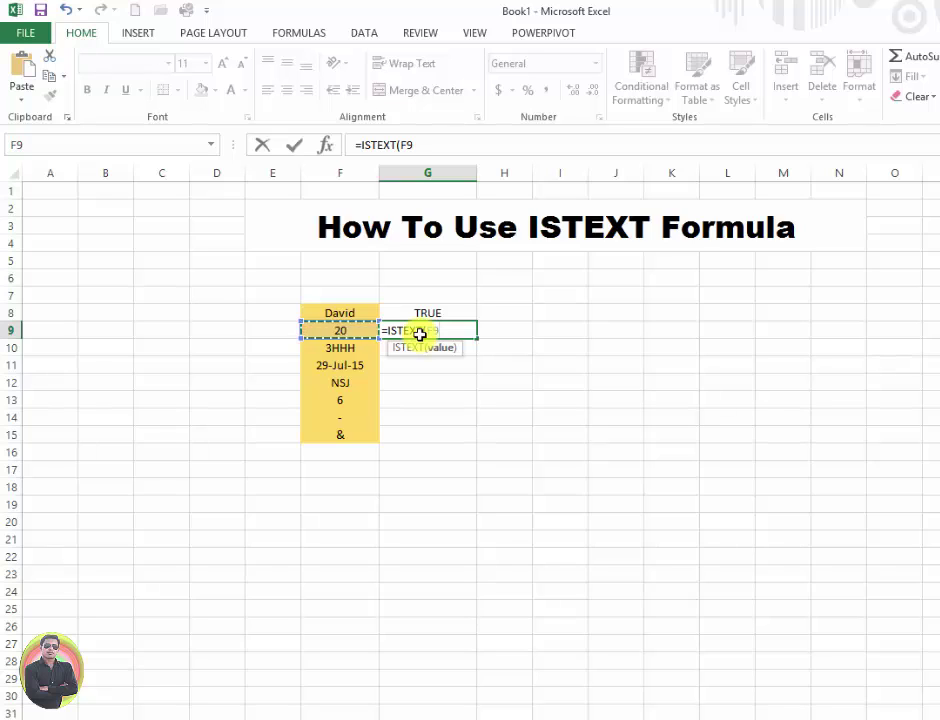
key("Return")
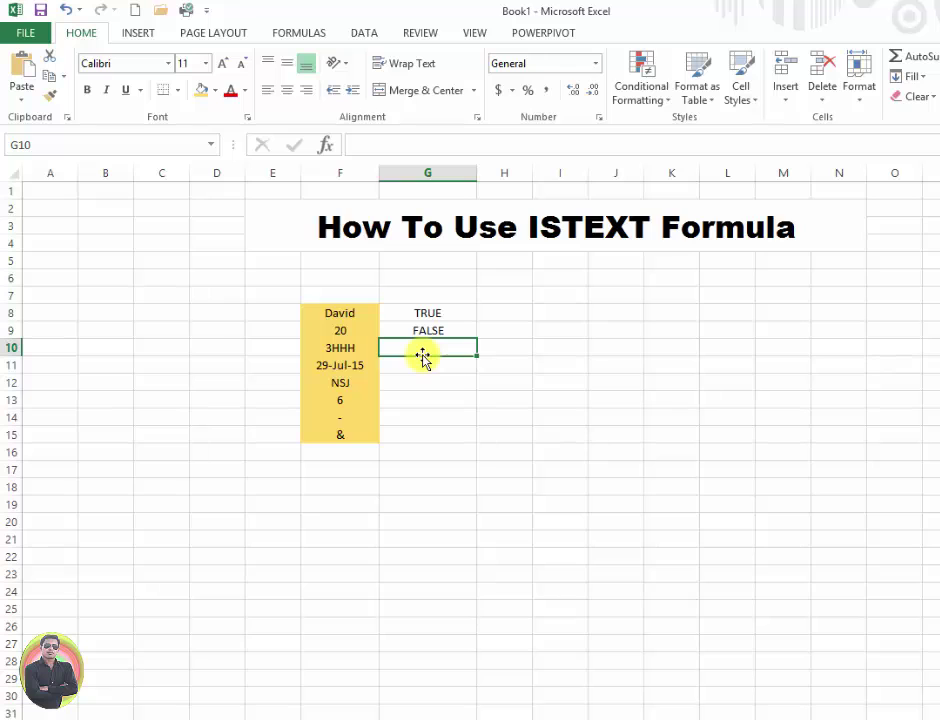
- Search for ISTEXT in the Insert Function dialog, then cancel without inserting it
left_click(290, 35)
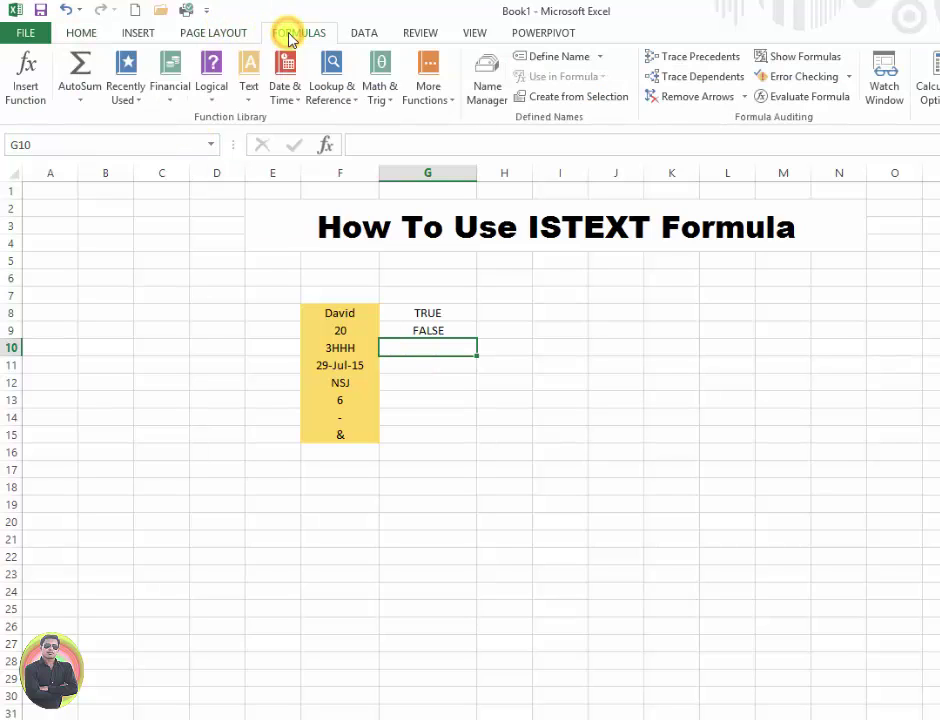
left_click(25, 68)
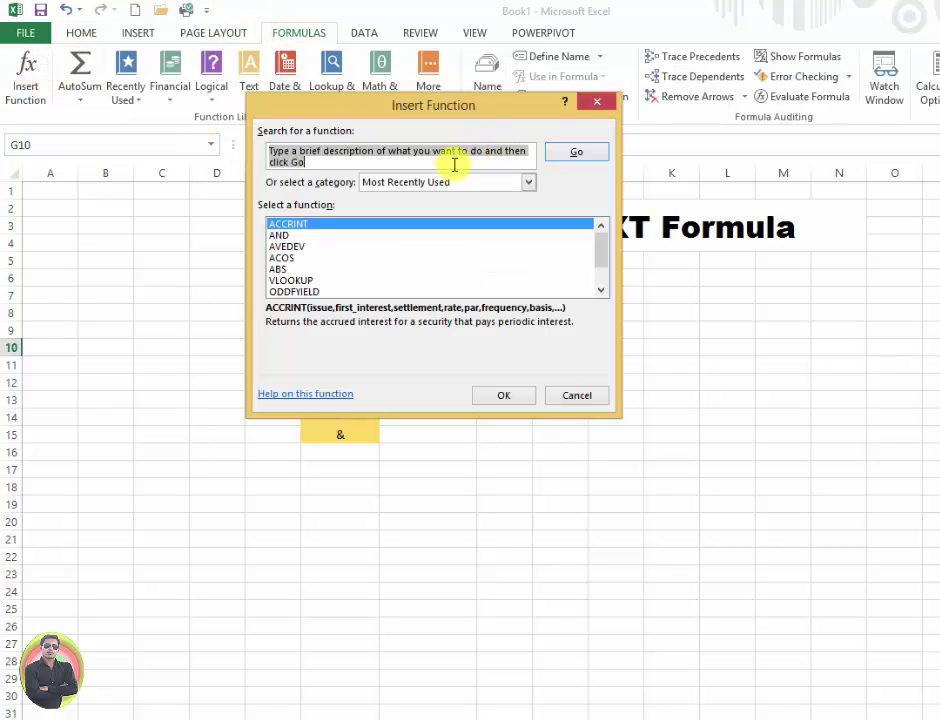
type("I")
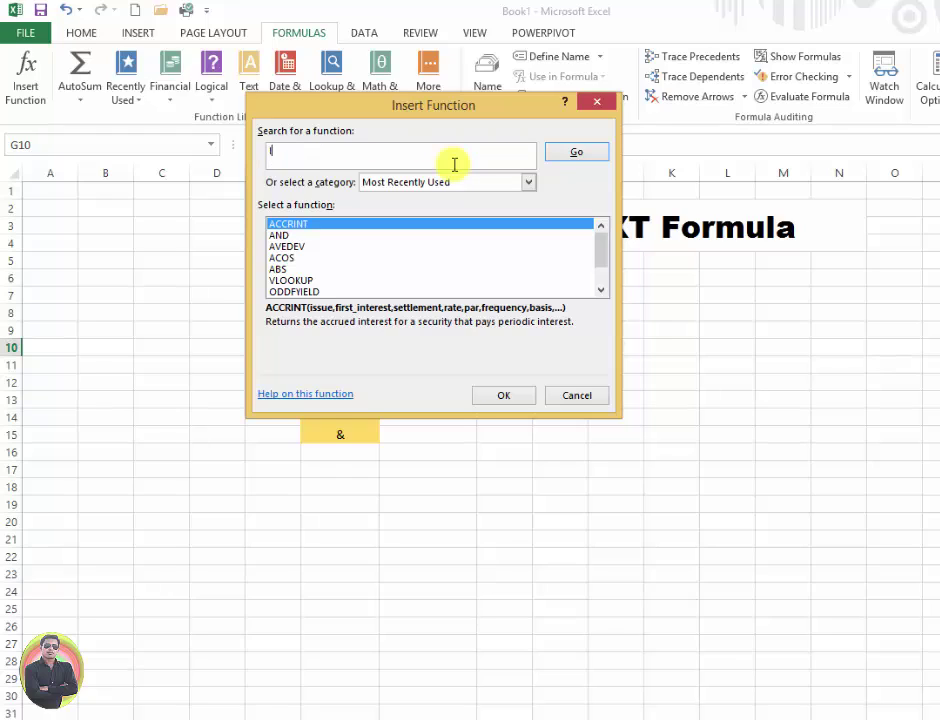
type("STEXT")
left_click(572, 154)
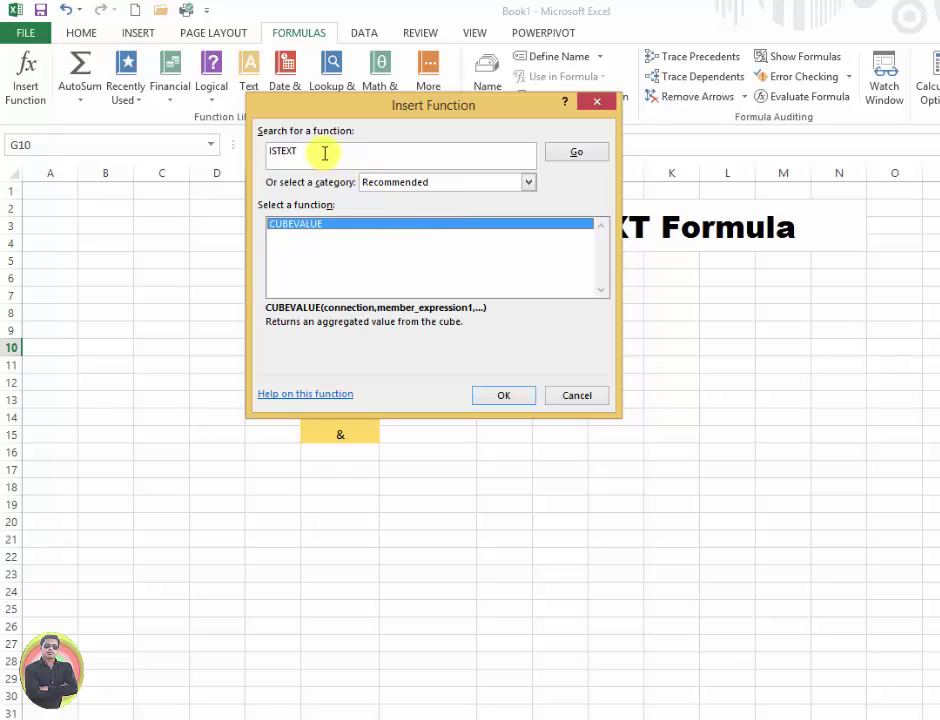
left_click_drag(325, 150, 260, 150)
type("I")
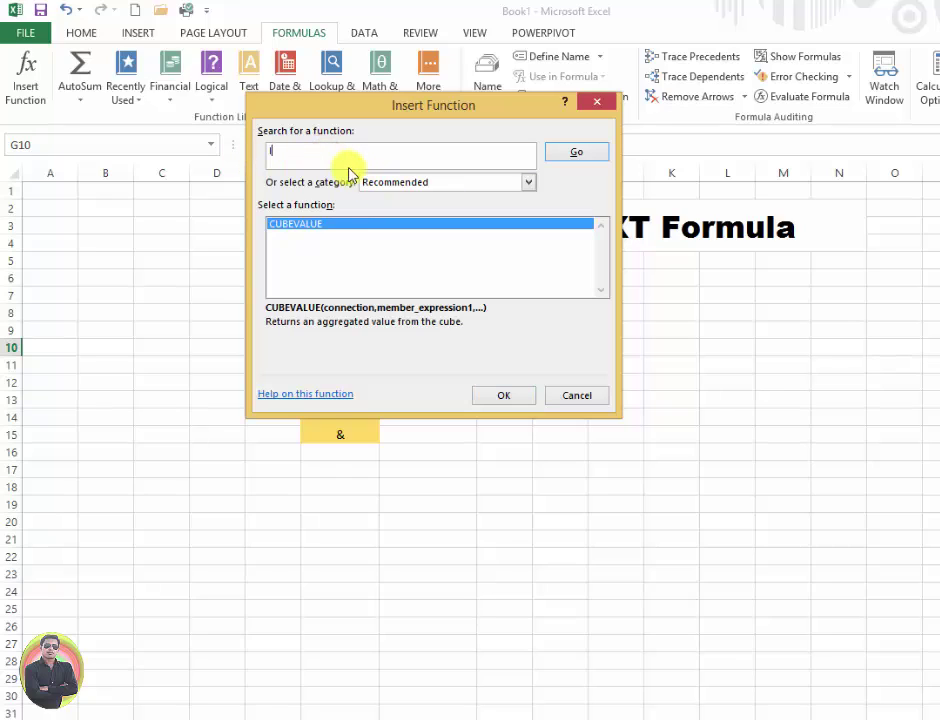
type("STEXT")
left_click(575, 153)
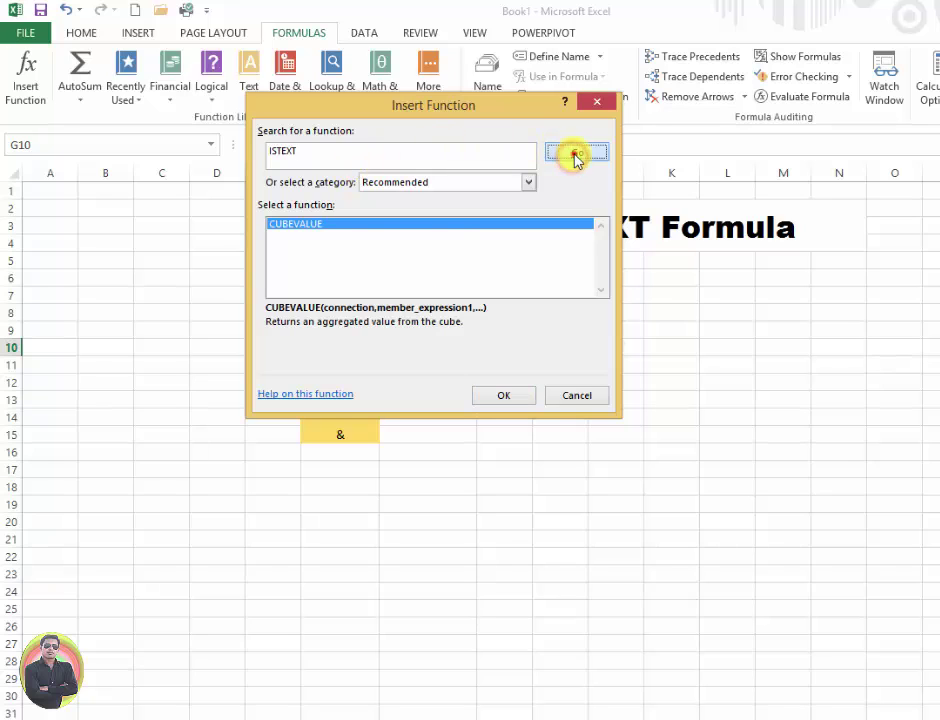
left_click(580, 395)
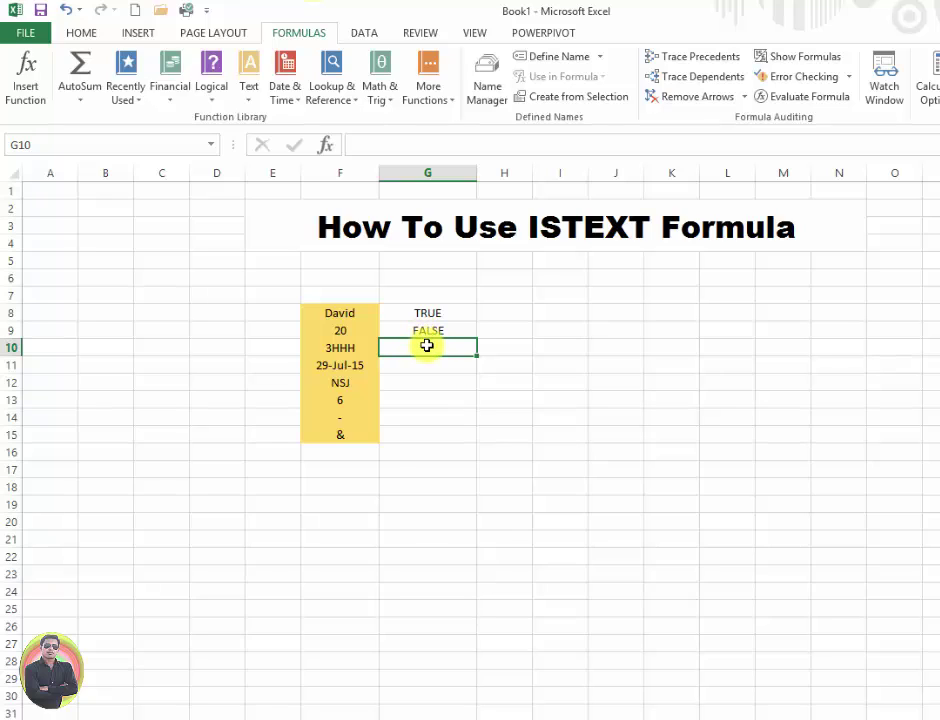
- Enter =ISTEXT(F10) in G10, returning TRUE for 3HHH
type("=")
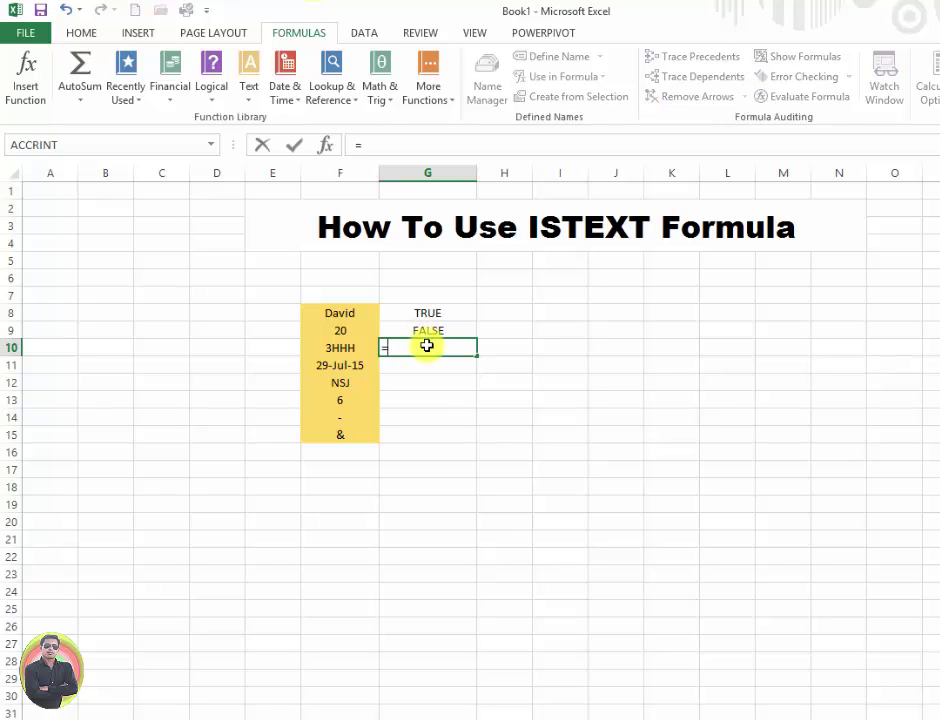
type("I")
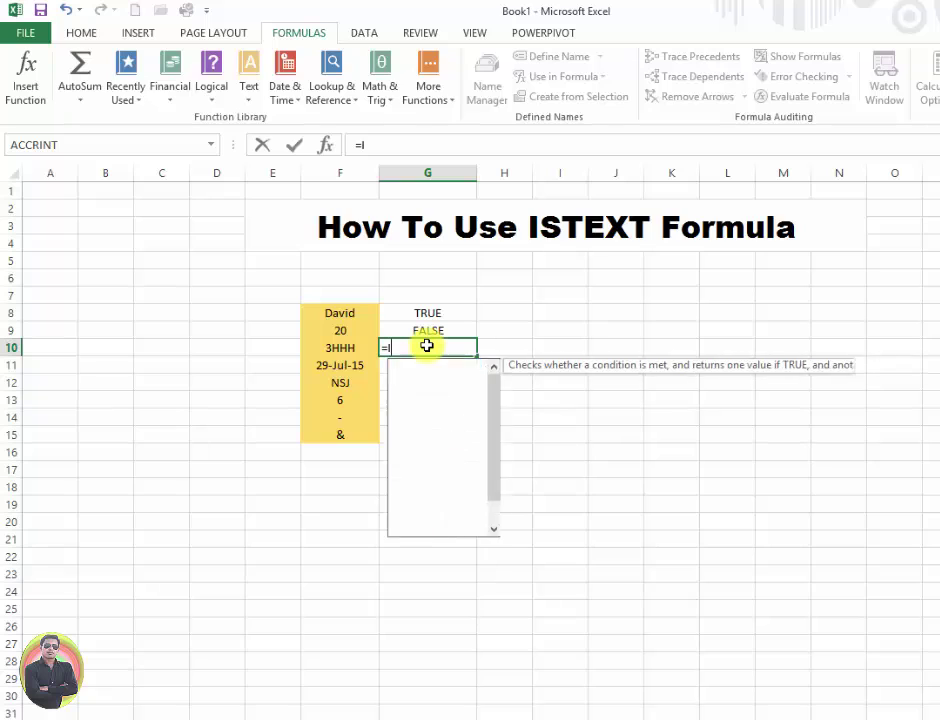
type("STEX")
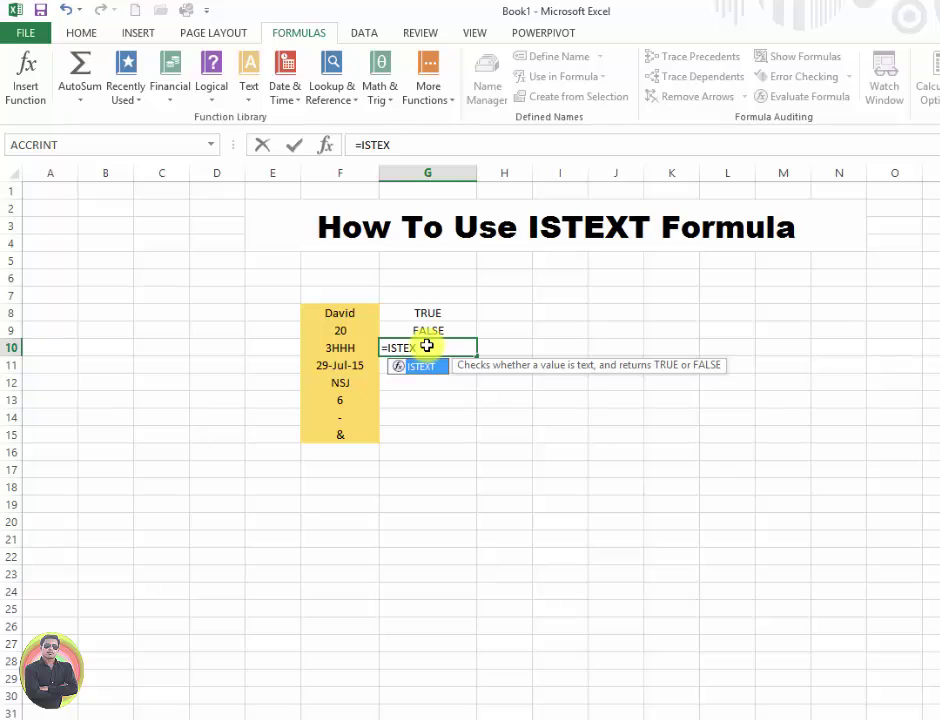
type("T(")
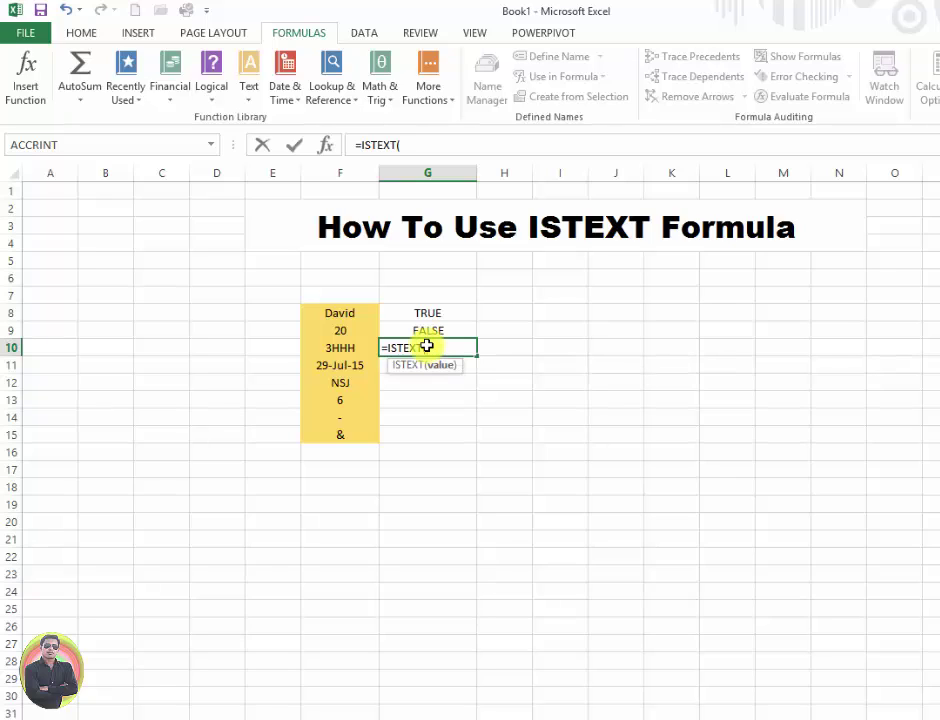
left_click(338, 347)
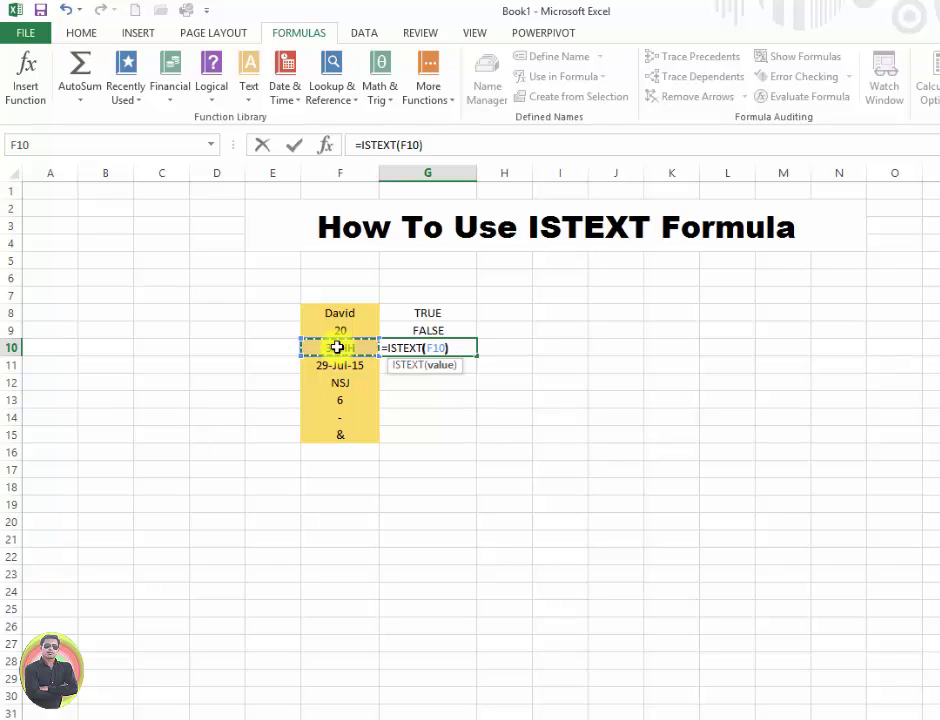
key("Return")
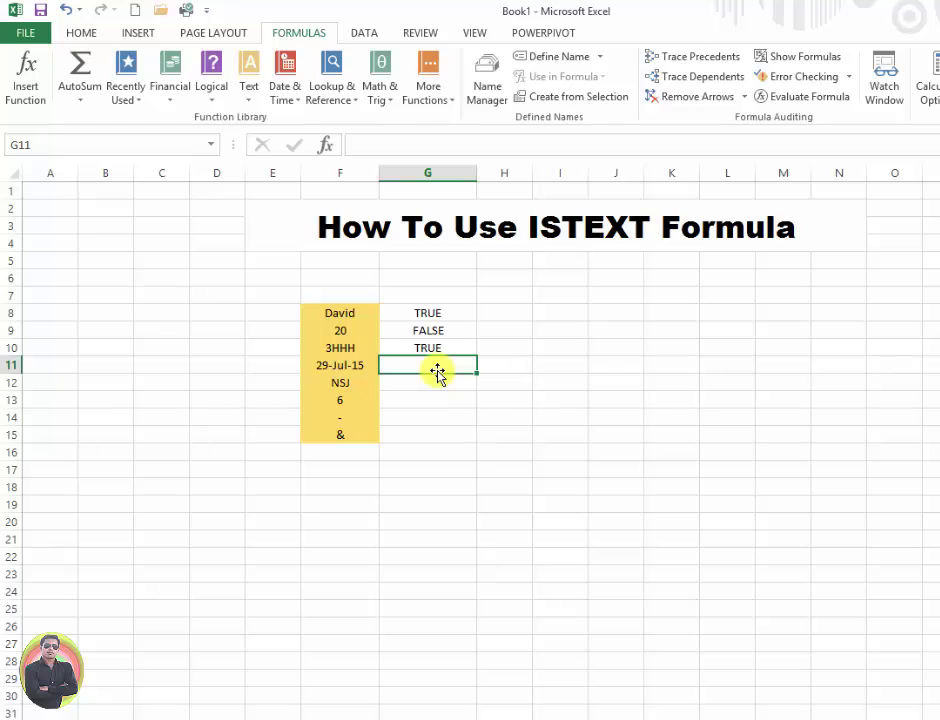
- Enter =ISTEXT(F11) in G11, returning FALSE for the date 29-Jul-15
type("=IS")
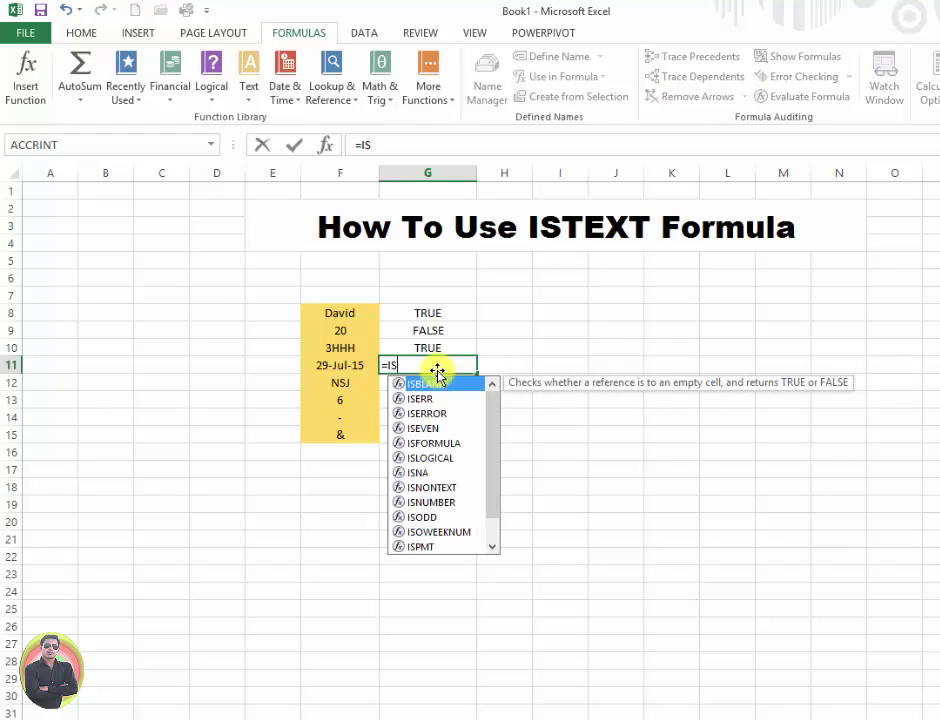
type("TEX")
key("Tab")
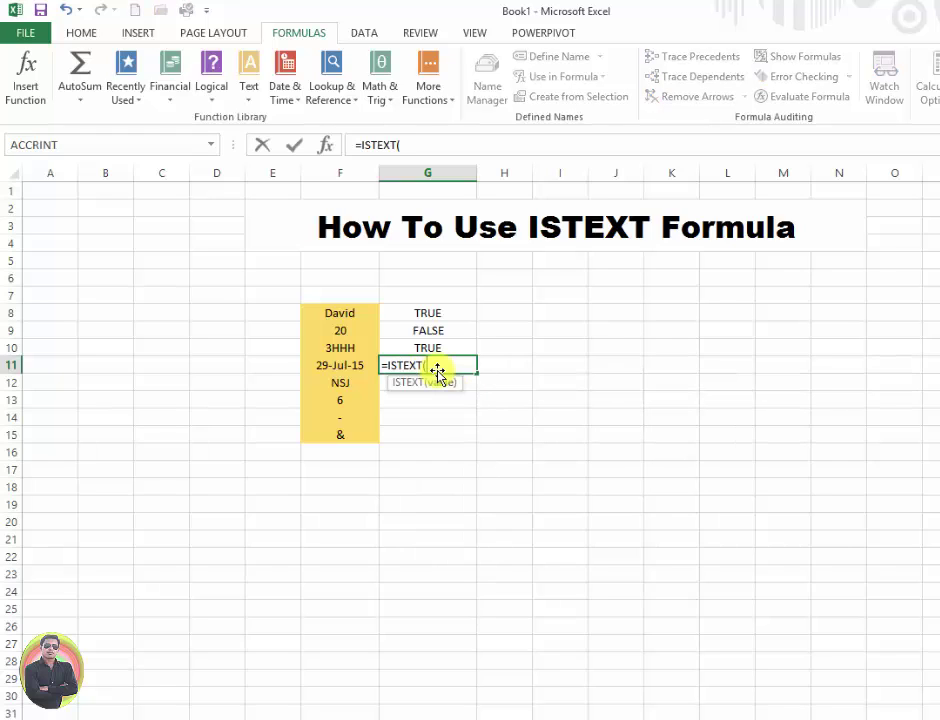
left_click(351, 362)
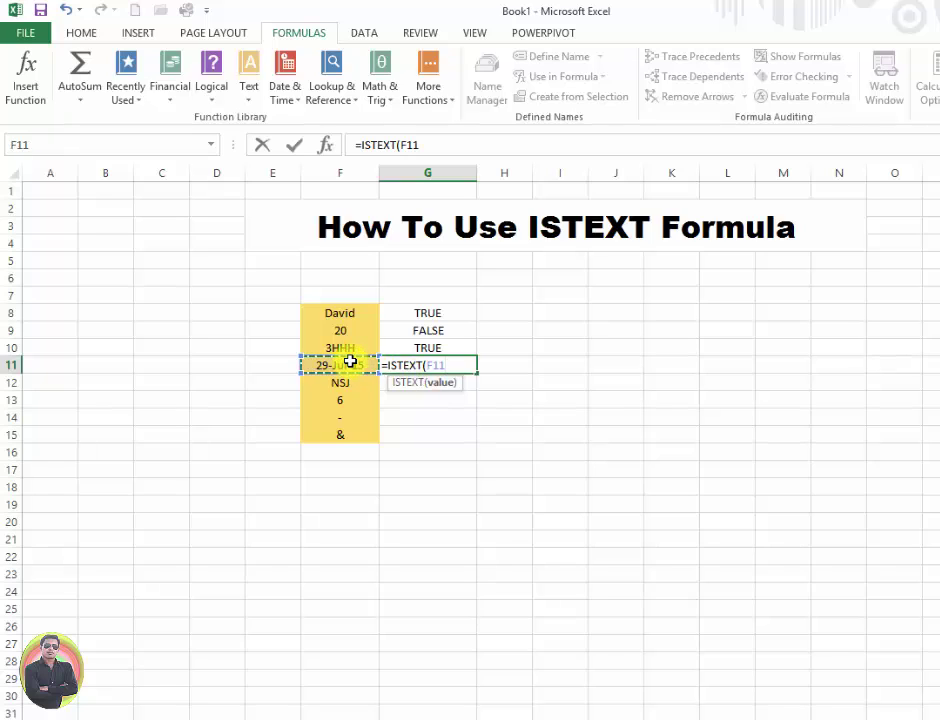
key("Return")
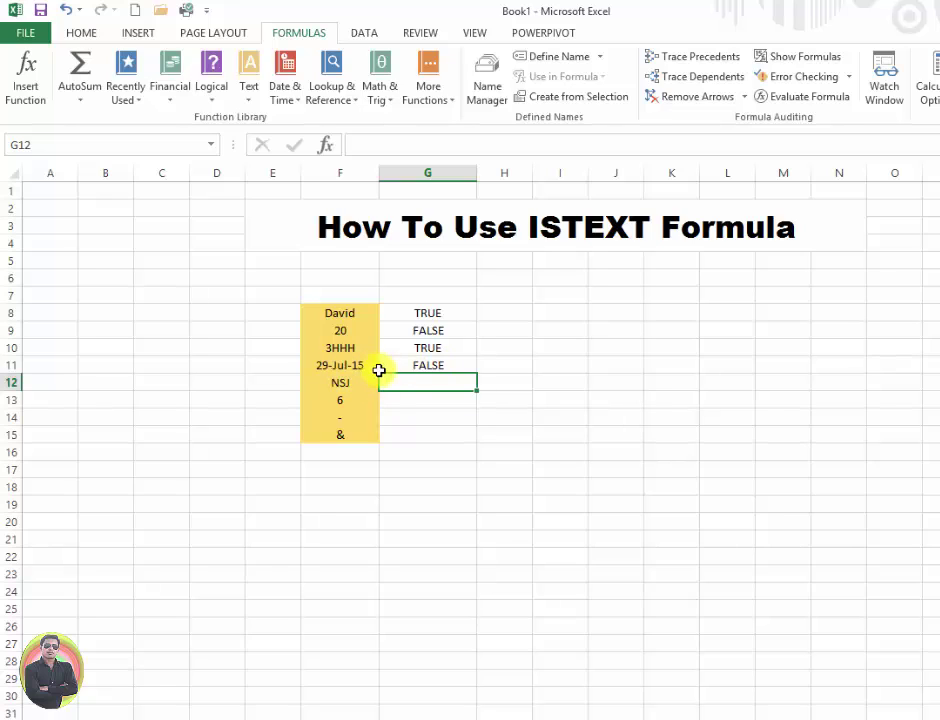
left_click(424, 365)
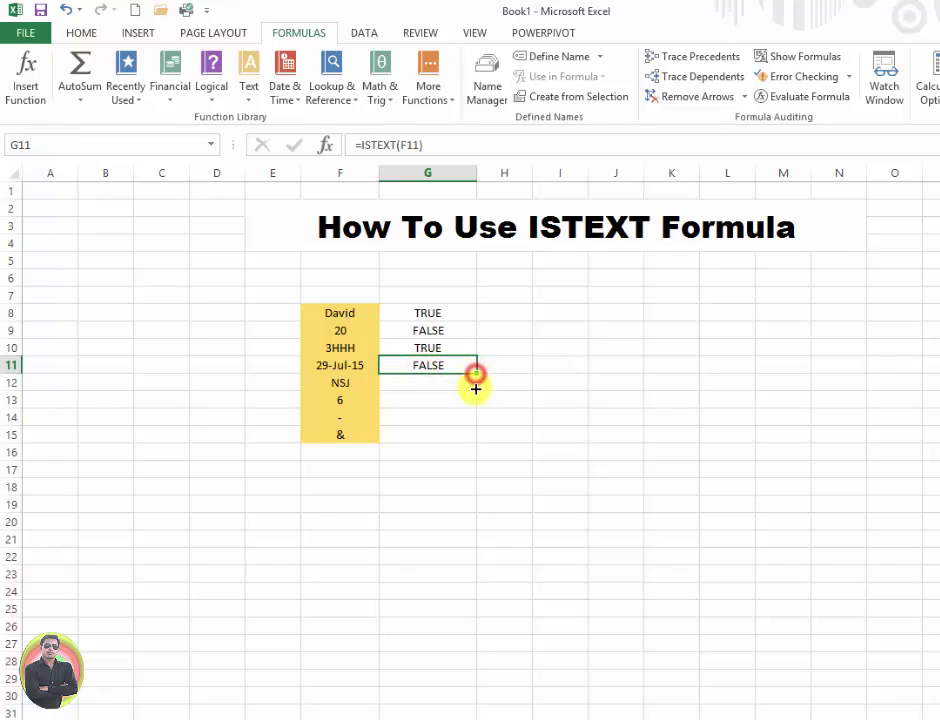
- Fill the ISTEXT formula from G11 down to G15 and inspect the copied formulas
left_click_drag(476, 372, 470, 444)
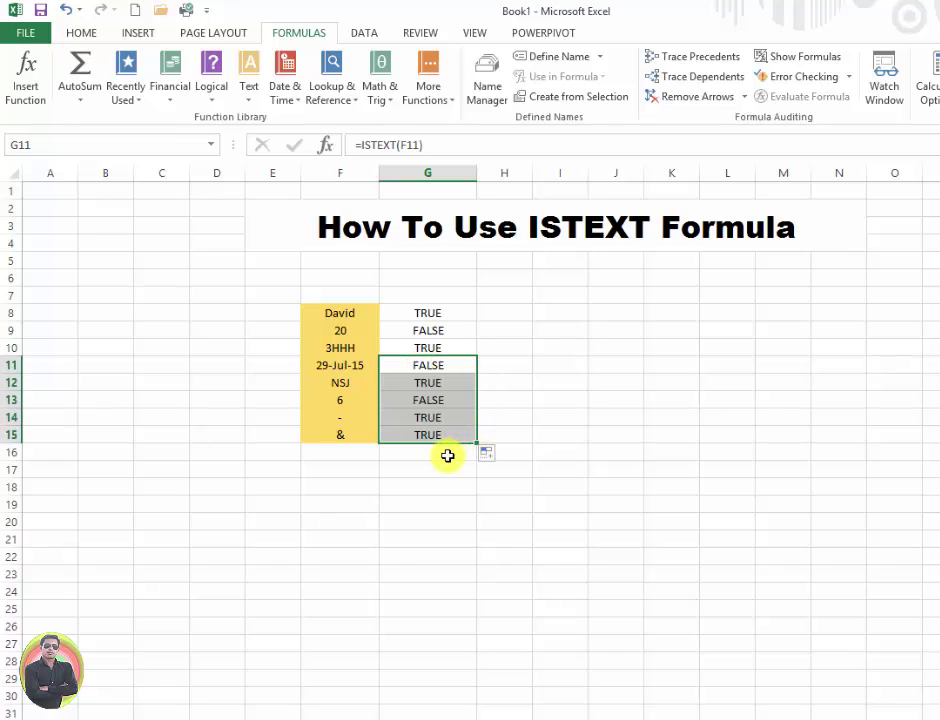
left_click(447, 456)
left_click(340, 400)
left_click(445, 400)
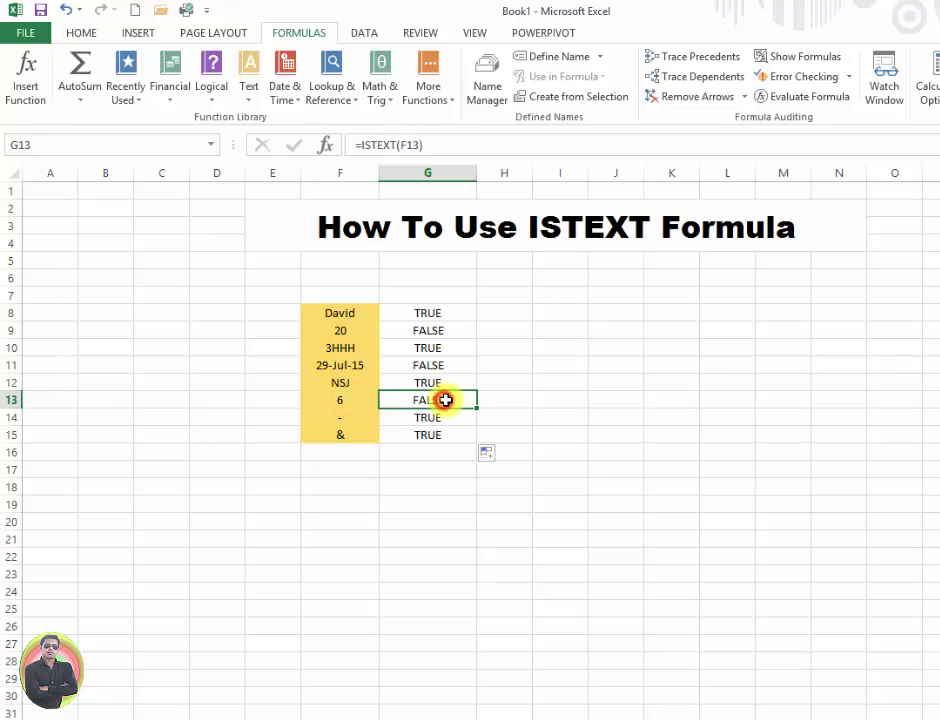
left_click(439, 420)
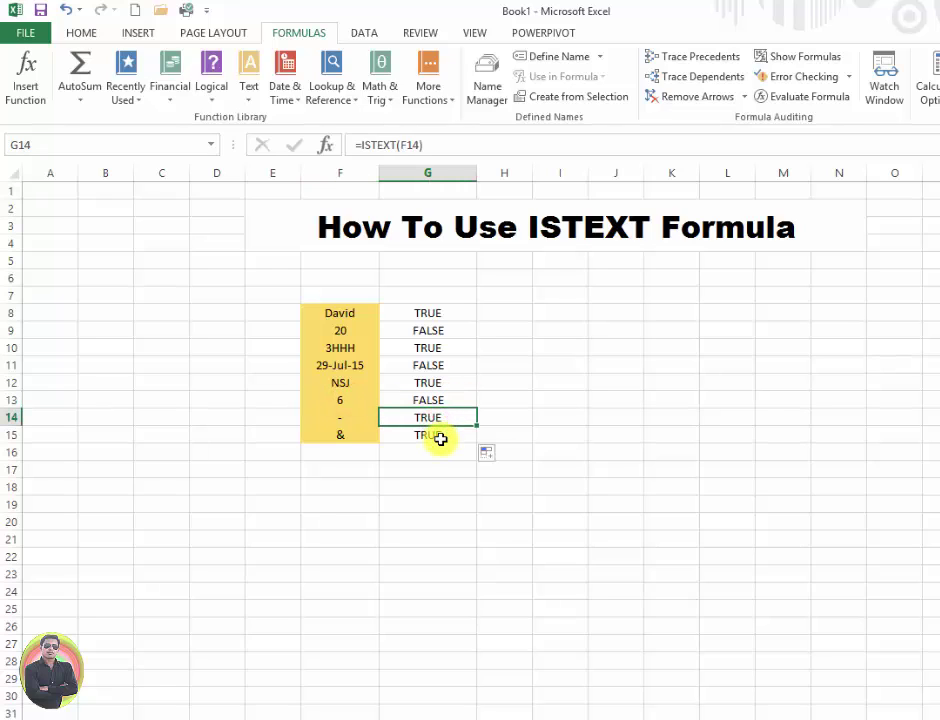
left_click(440, 438)
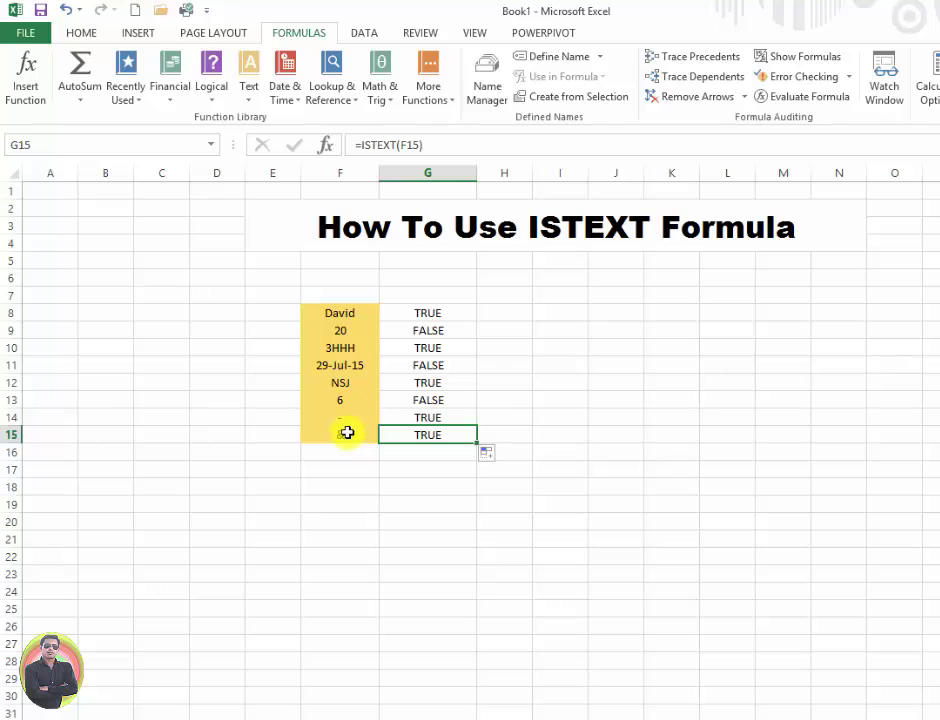
- Compare the source values 6 in F13 and the dash in F14 with their results
left_click(343, 417)
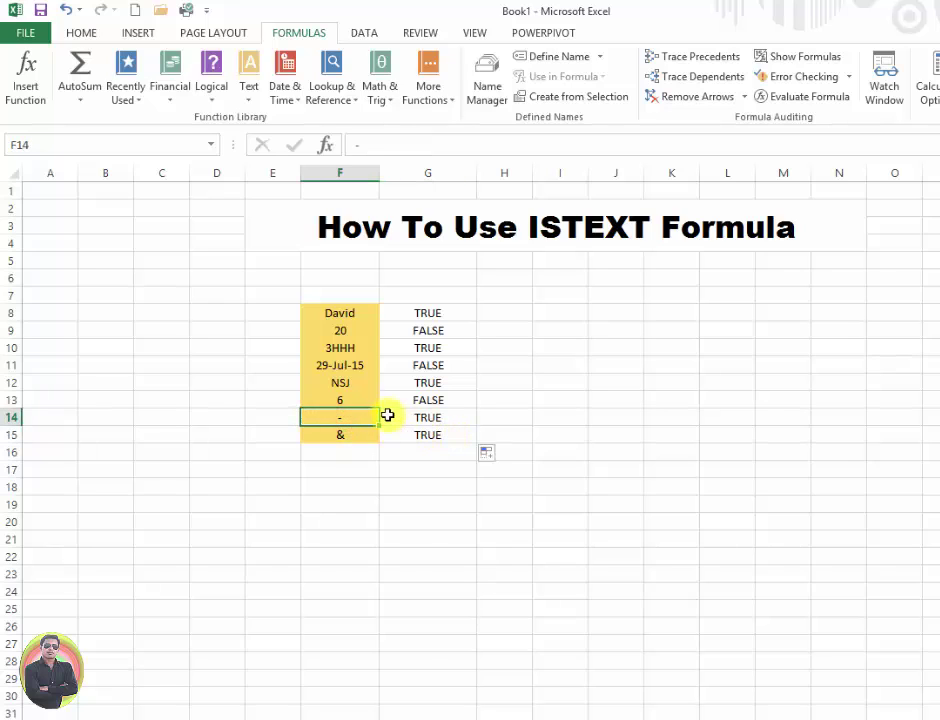
left_click(342, 399)
left_click(342, 421)
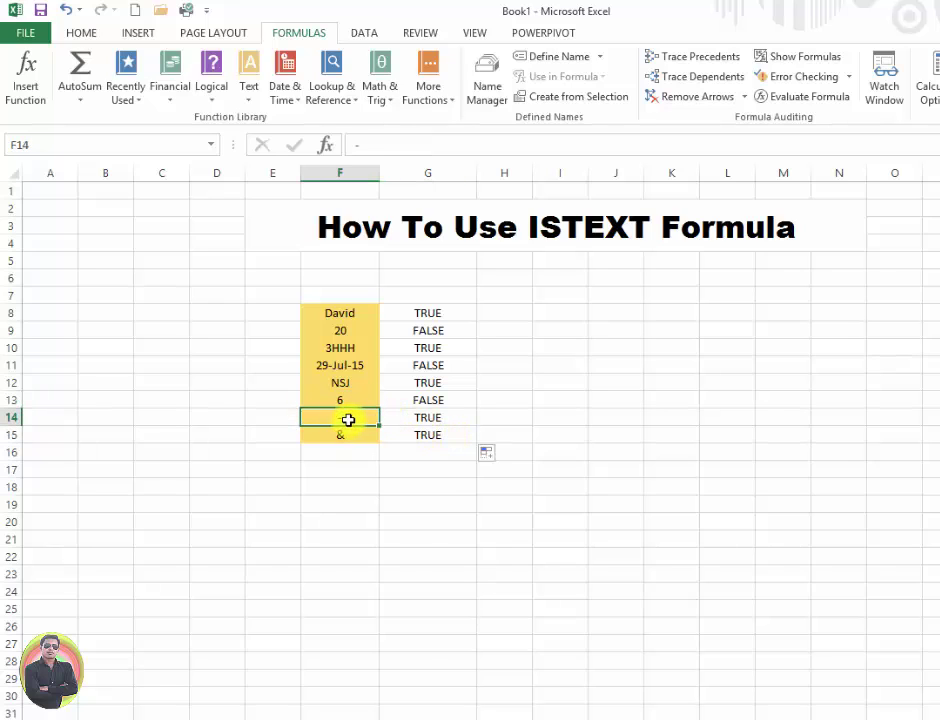
left_click(349, 400)
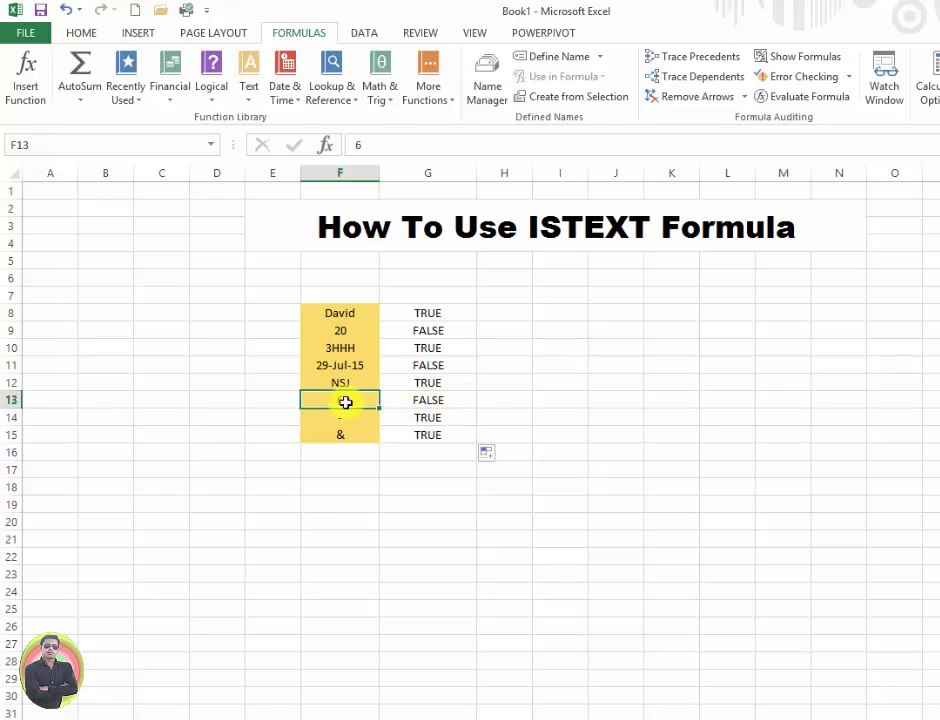
- Add # in F16 and fill G16 with =ISTEXT(F16), returning TRUE
left_click(352, 453)
type("#")
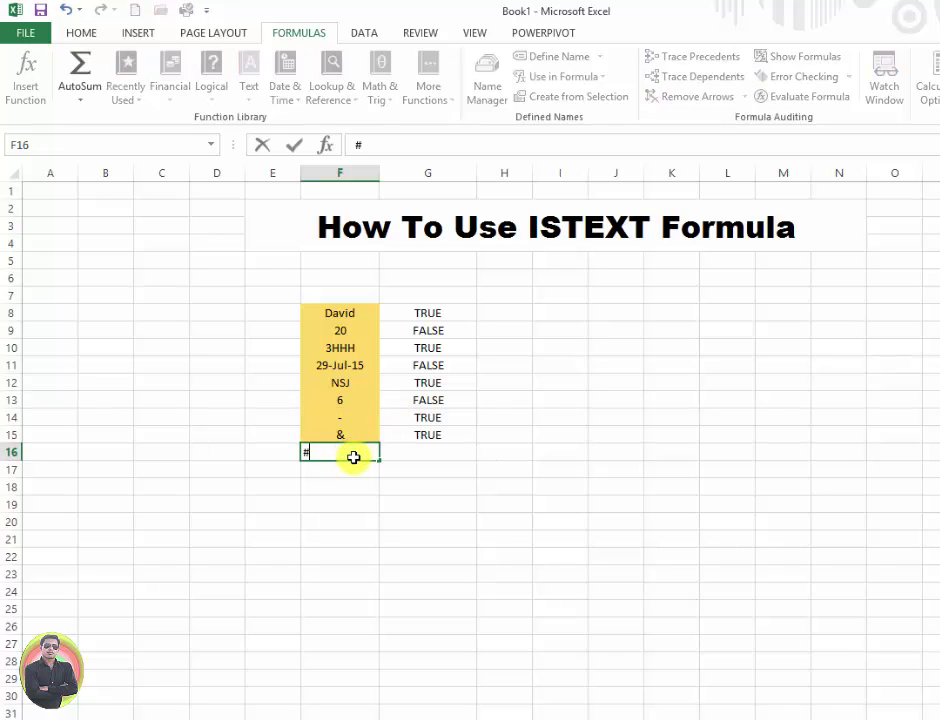
key("ctrl+Return")
left_click(426, 452)
key("ctrl+d")
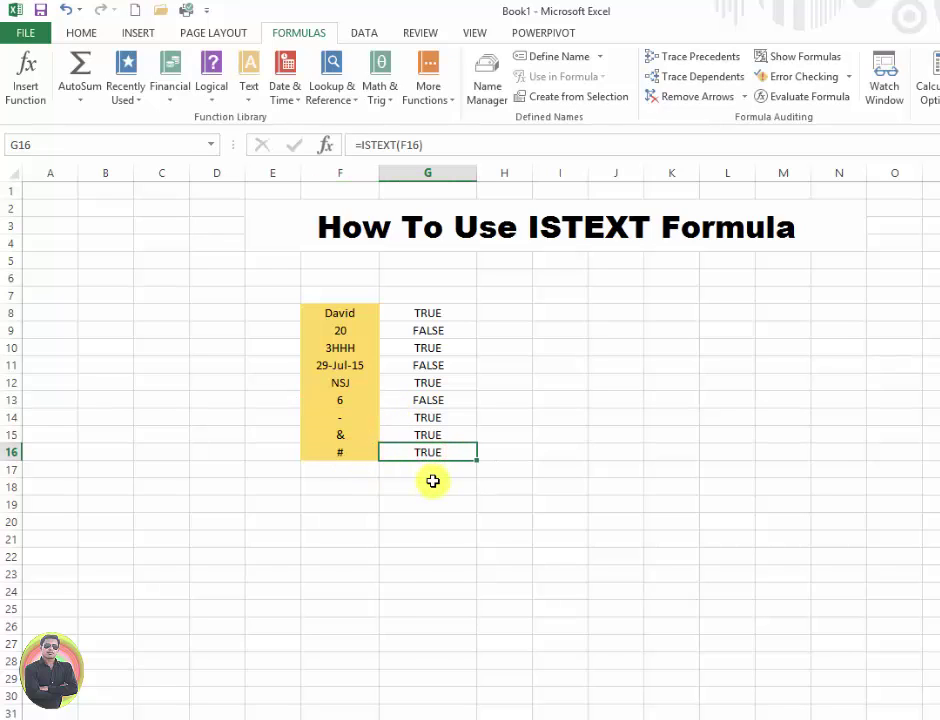